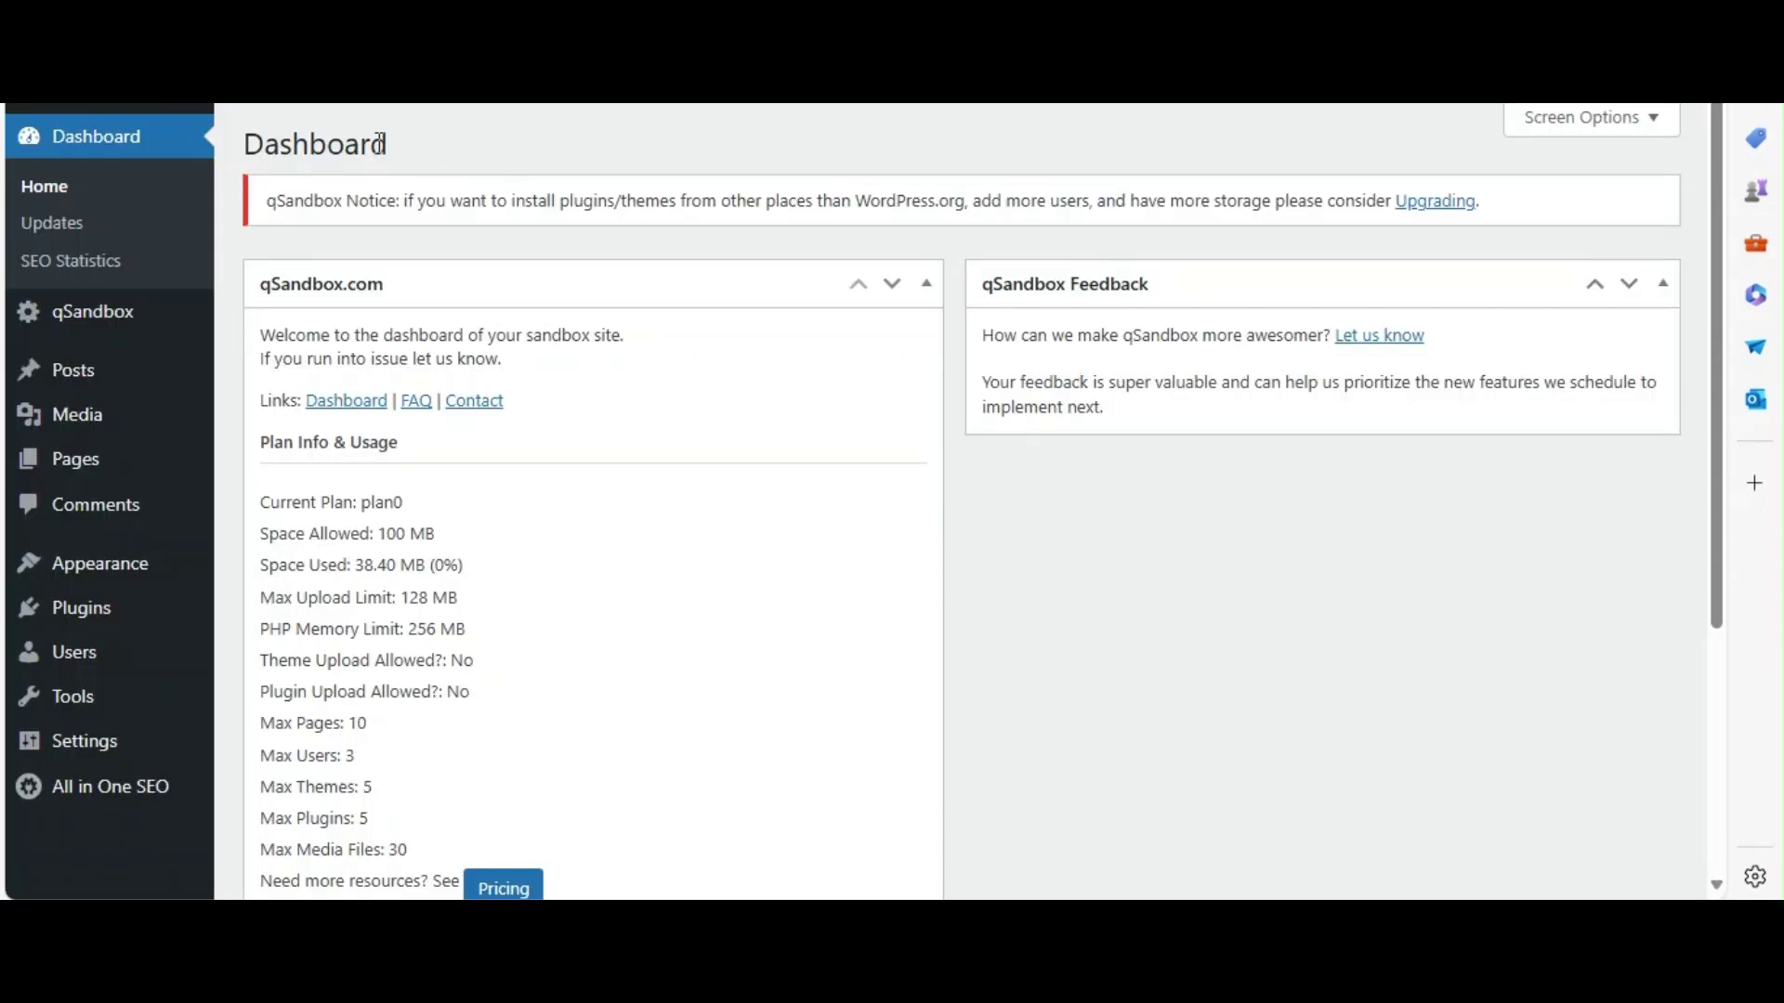
- Open the page for adding new plugins and search the directory for All in One SEO
double_click(362, 144)
left_click(490, 145)
mouse_move(93, 609)
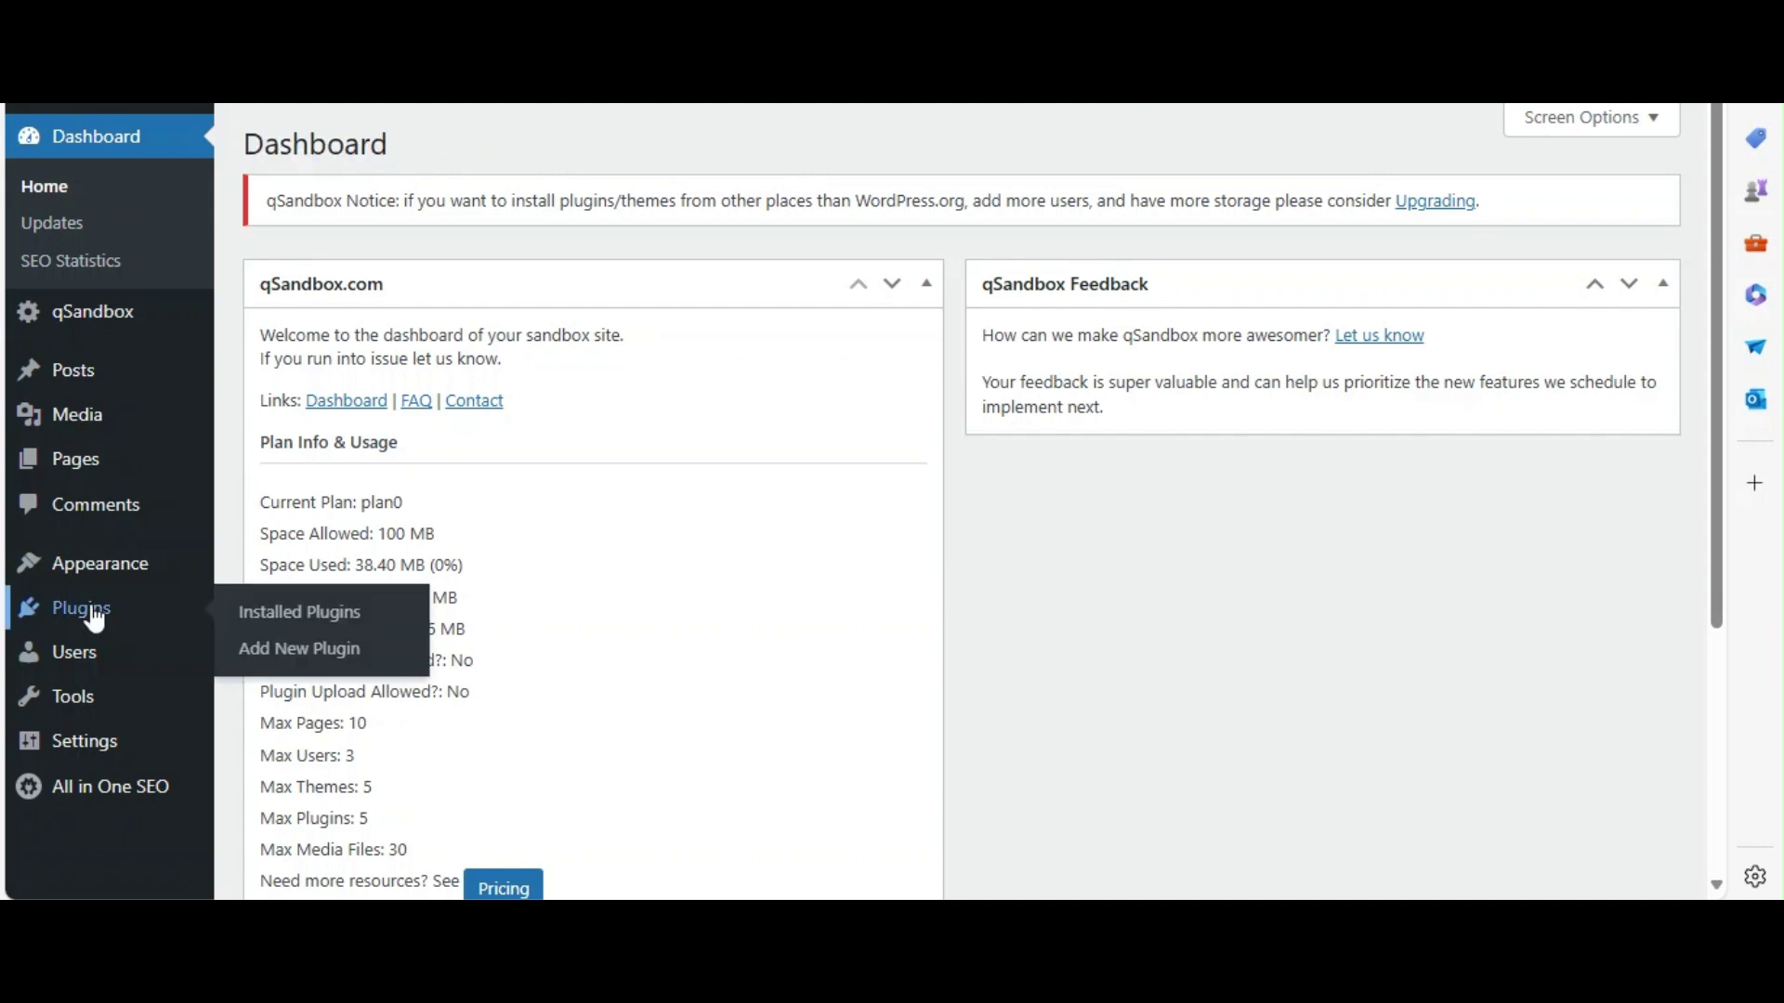
left_click(275, 665)
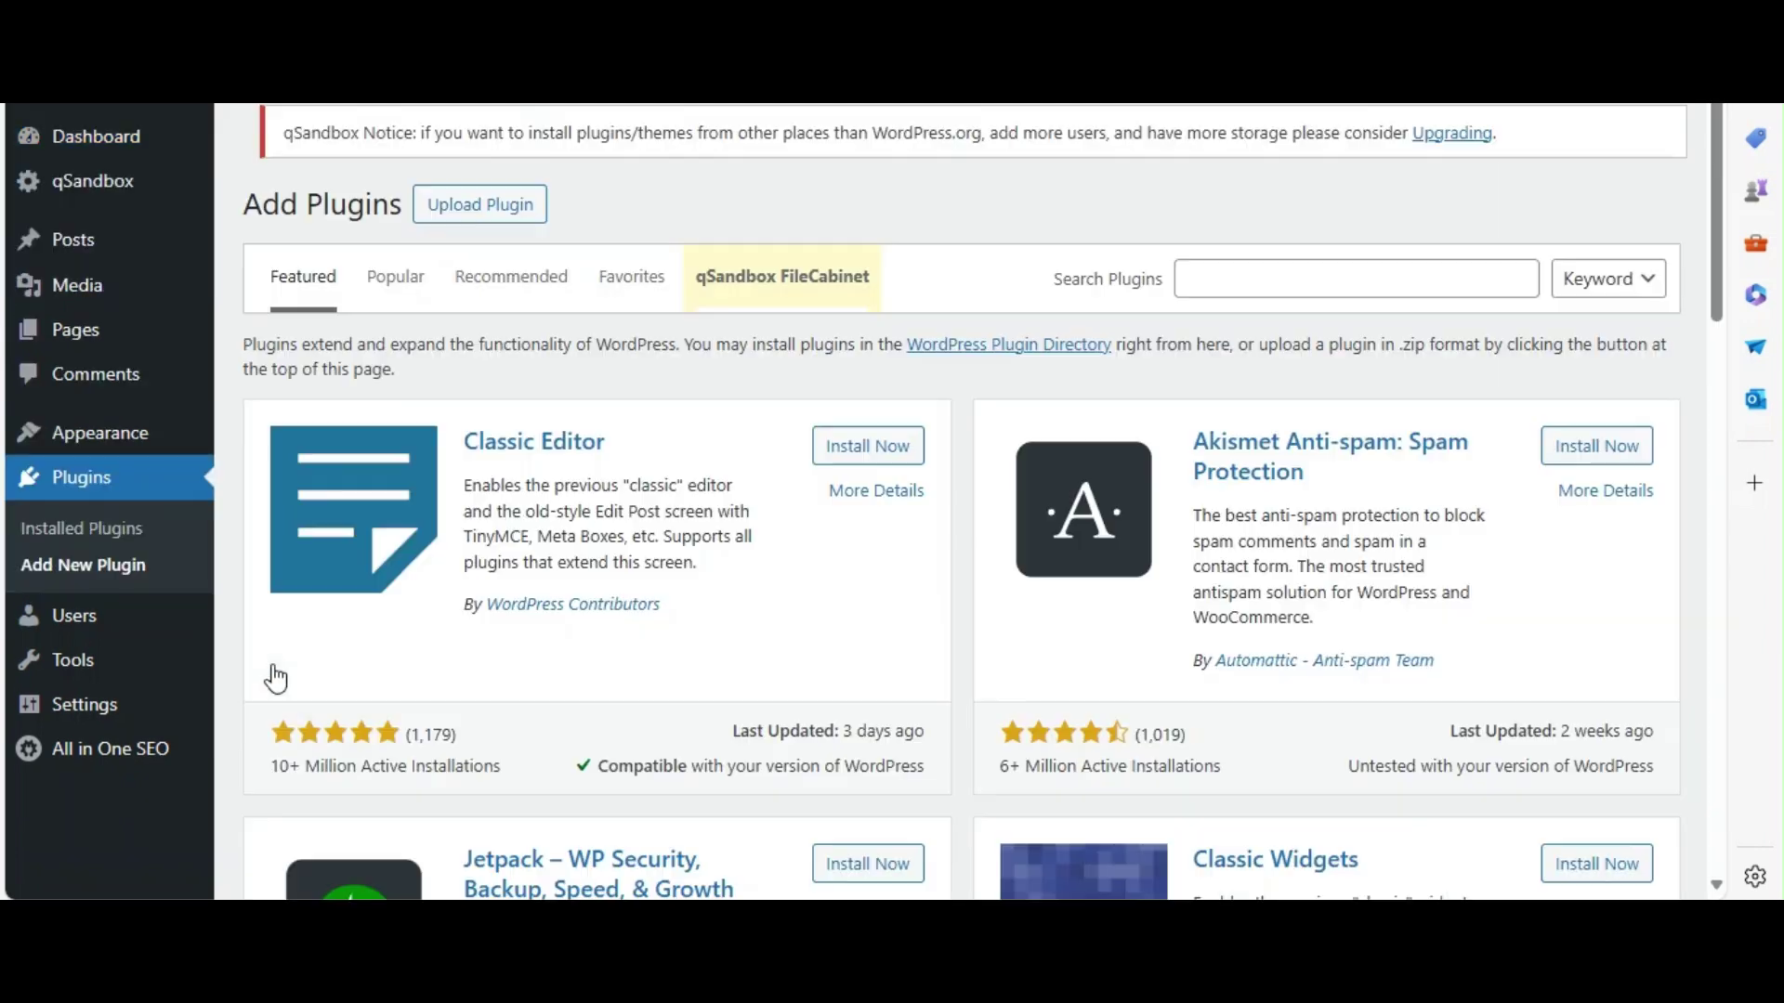
left_click(1235, 282)
type("All in One SEO.")
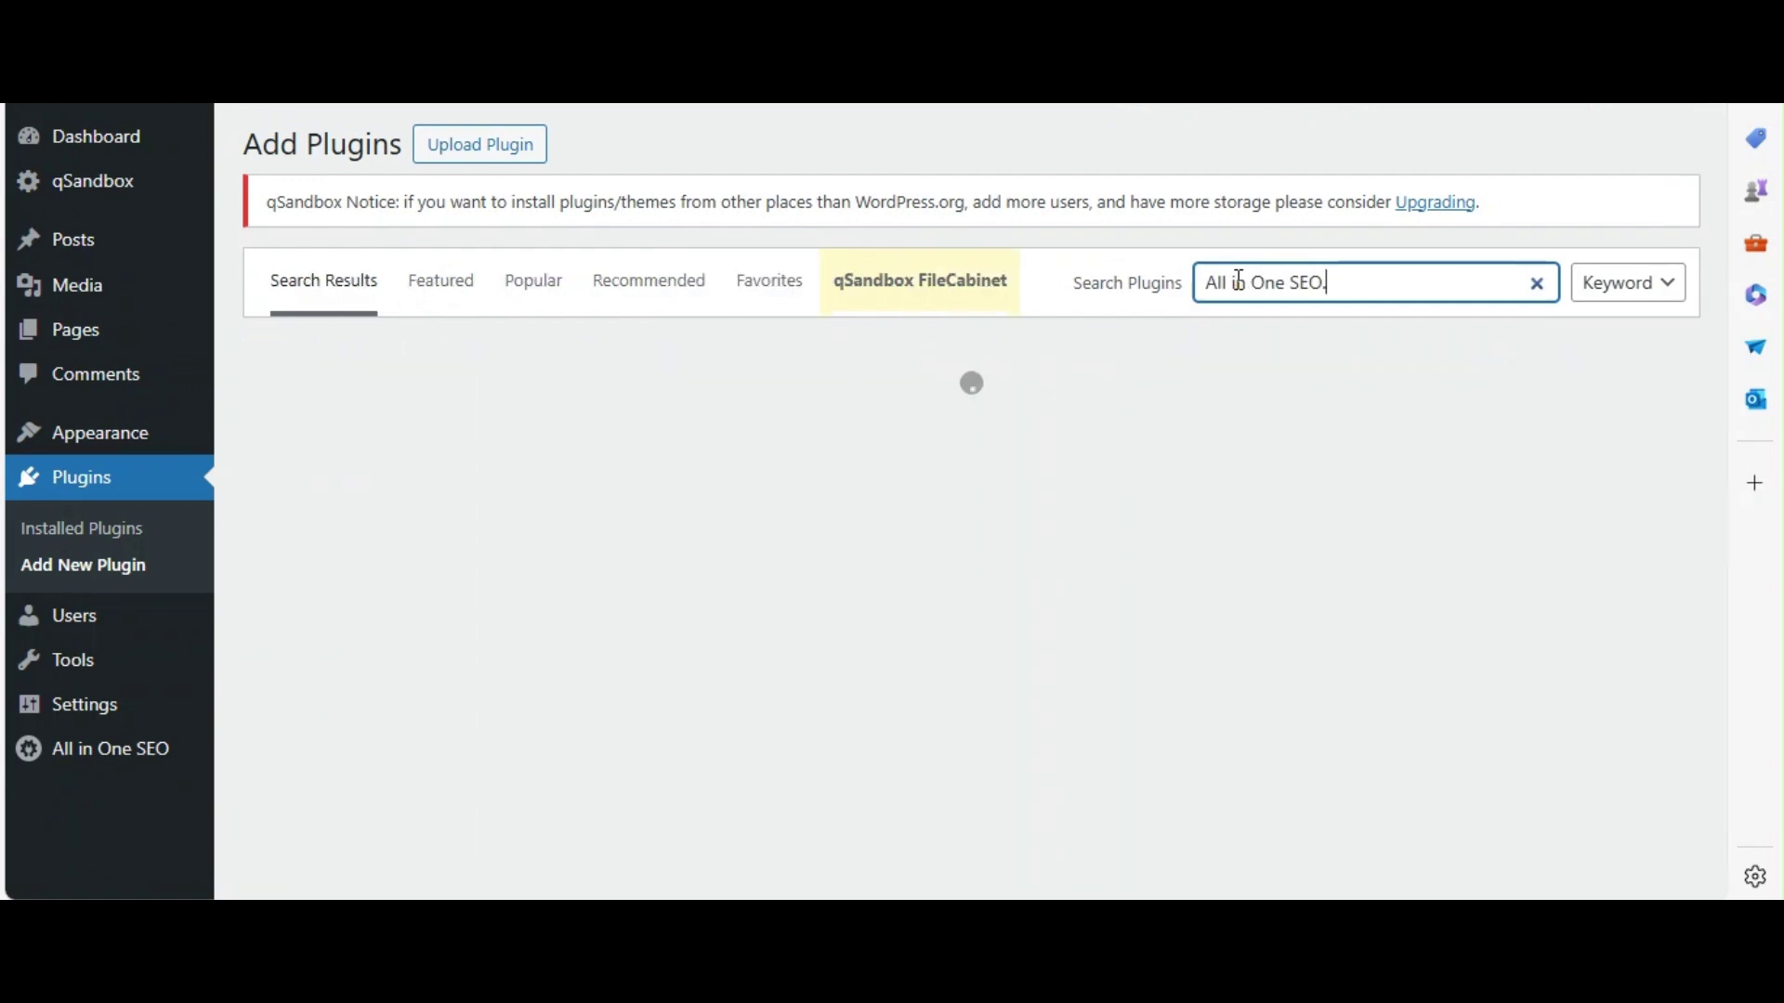
key("BackSpace")
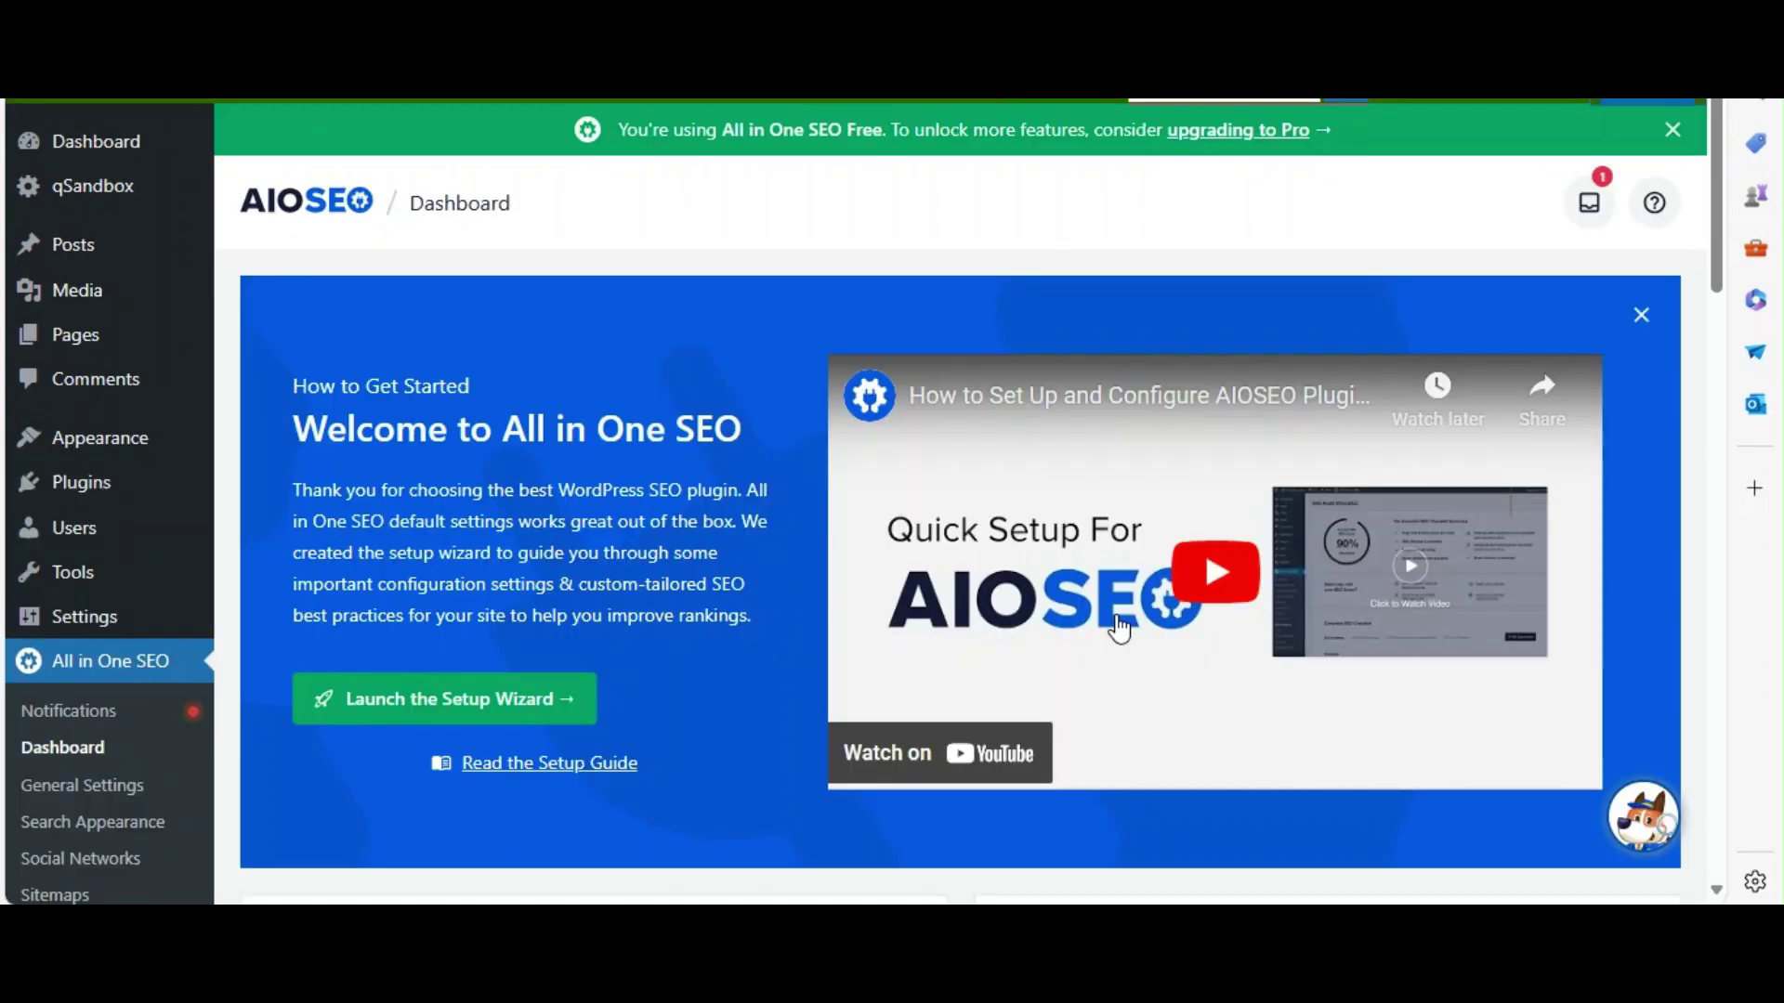
- Accept the Blog category and the existing home page title and meta description in the AIOSEO setup wizard, saving and continuing
left_click_drag(744, 429, 772, 269)
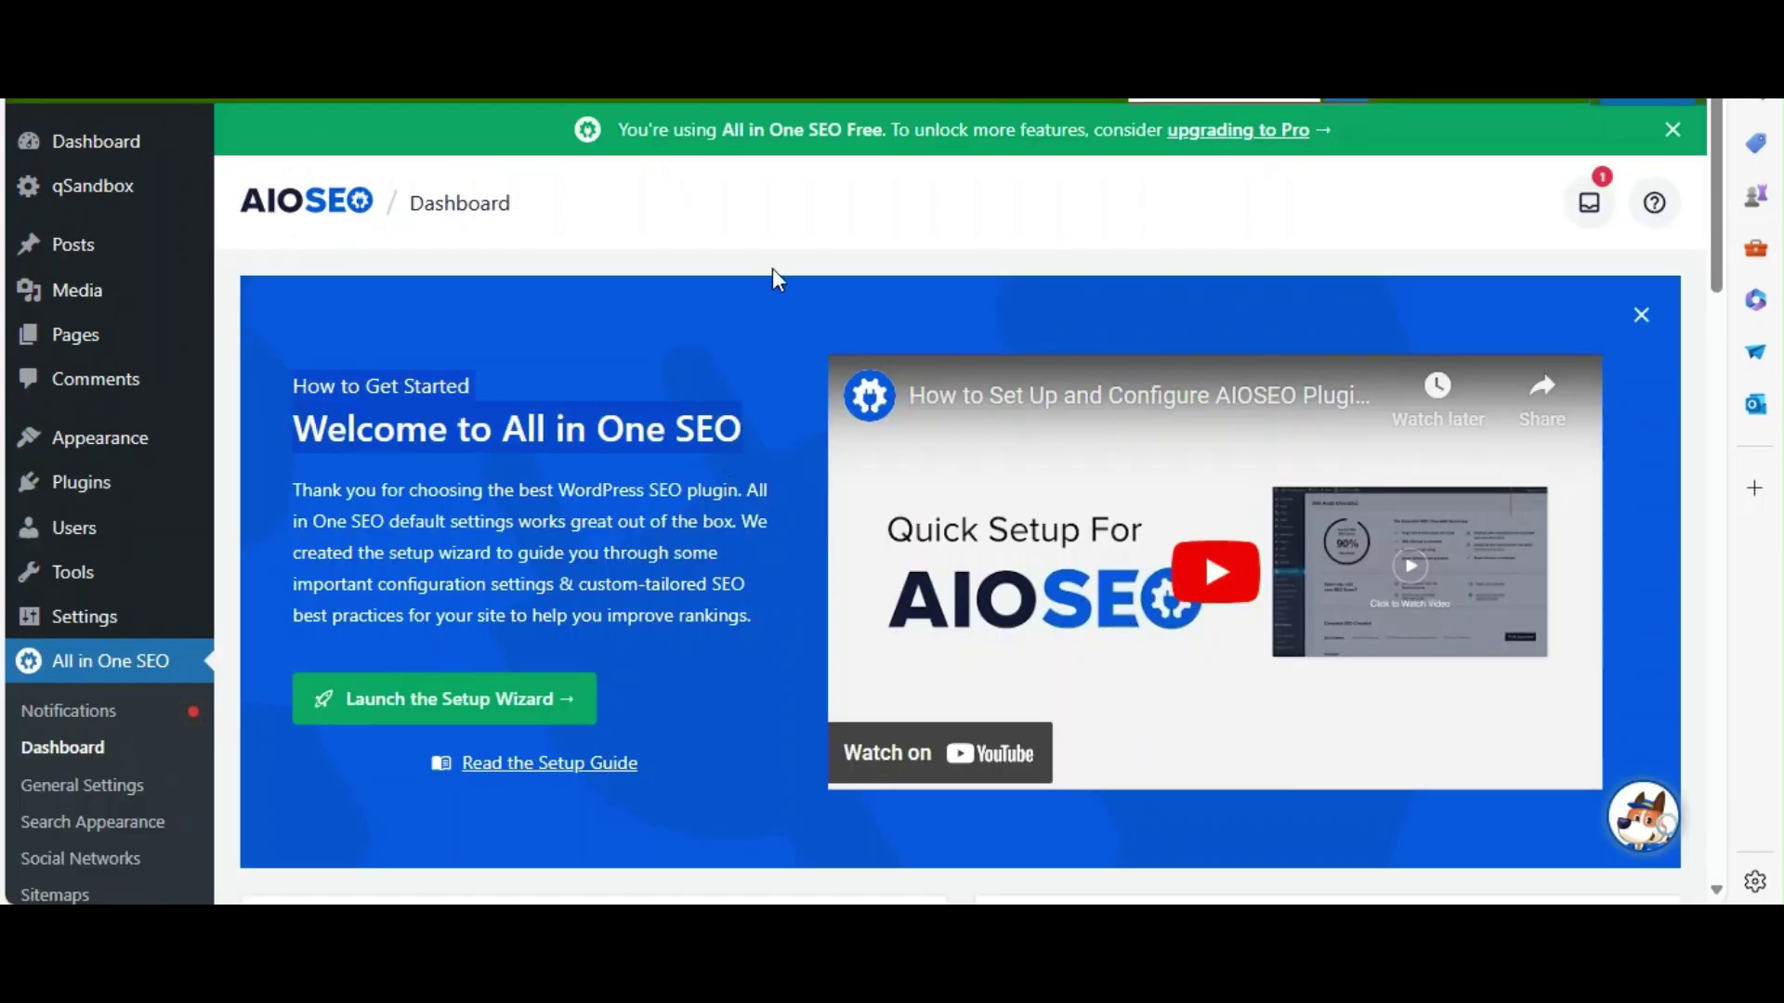
left_click(766, 316)
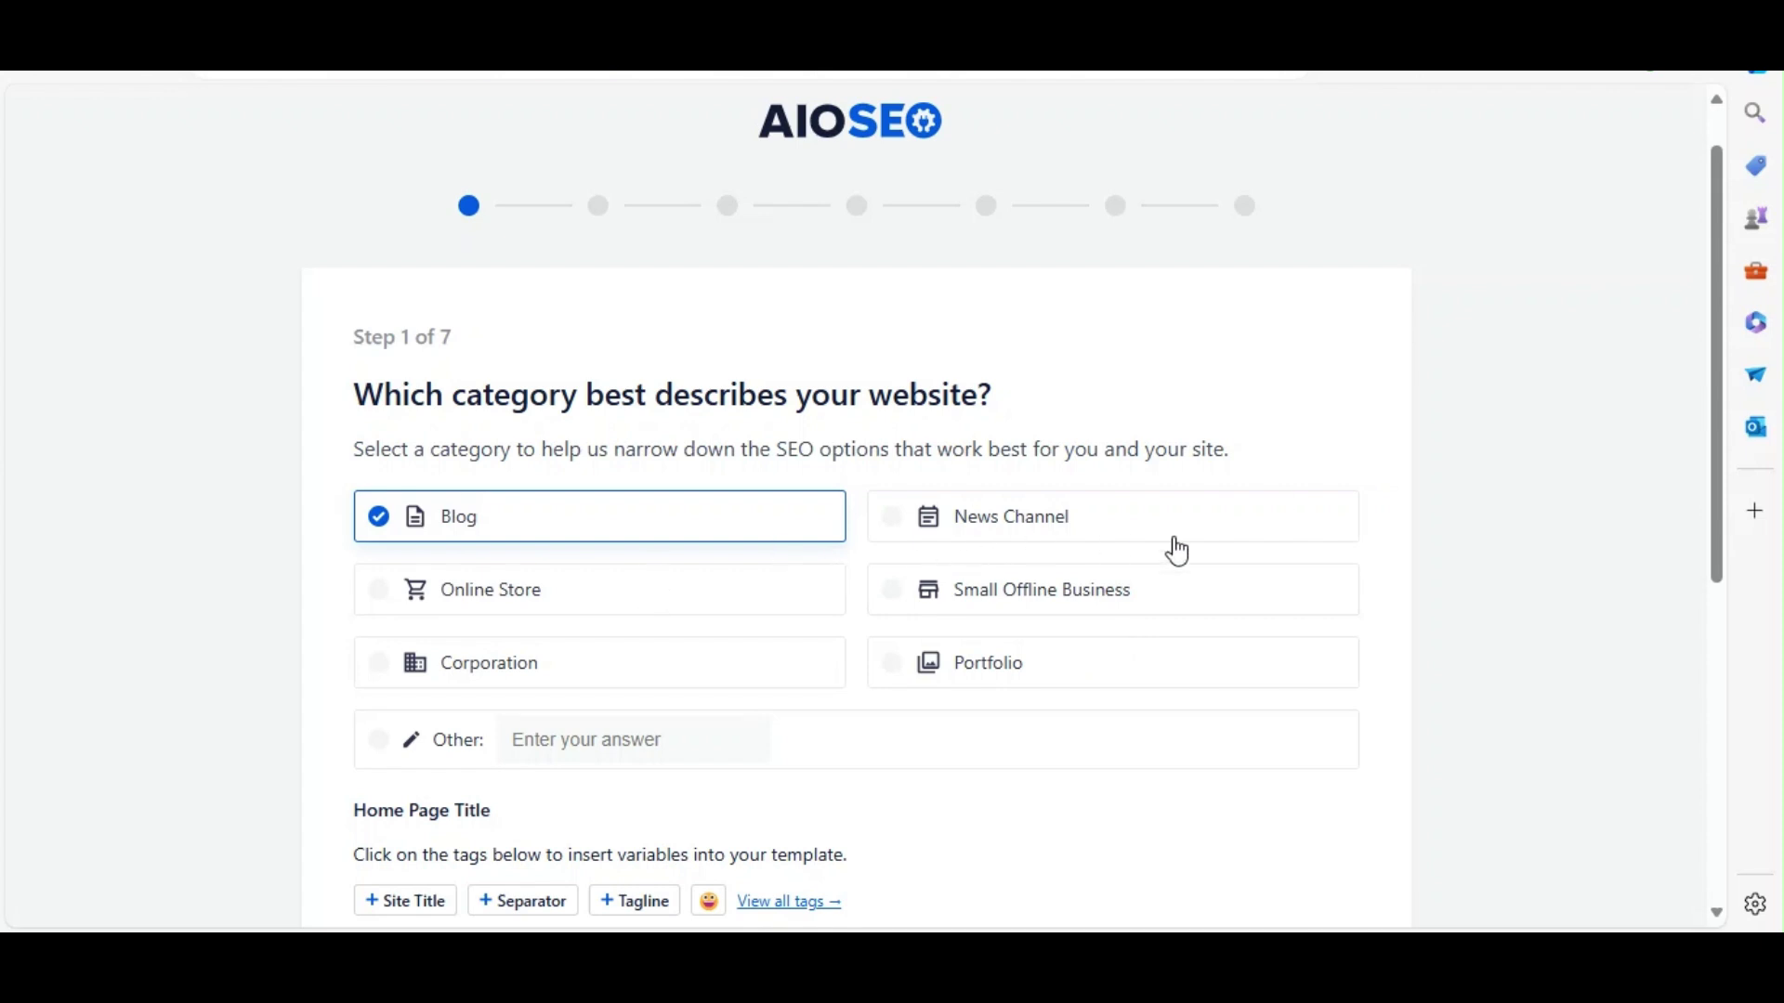
left_click_drag(1716, 569, 1719, 781)
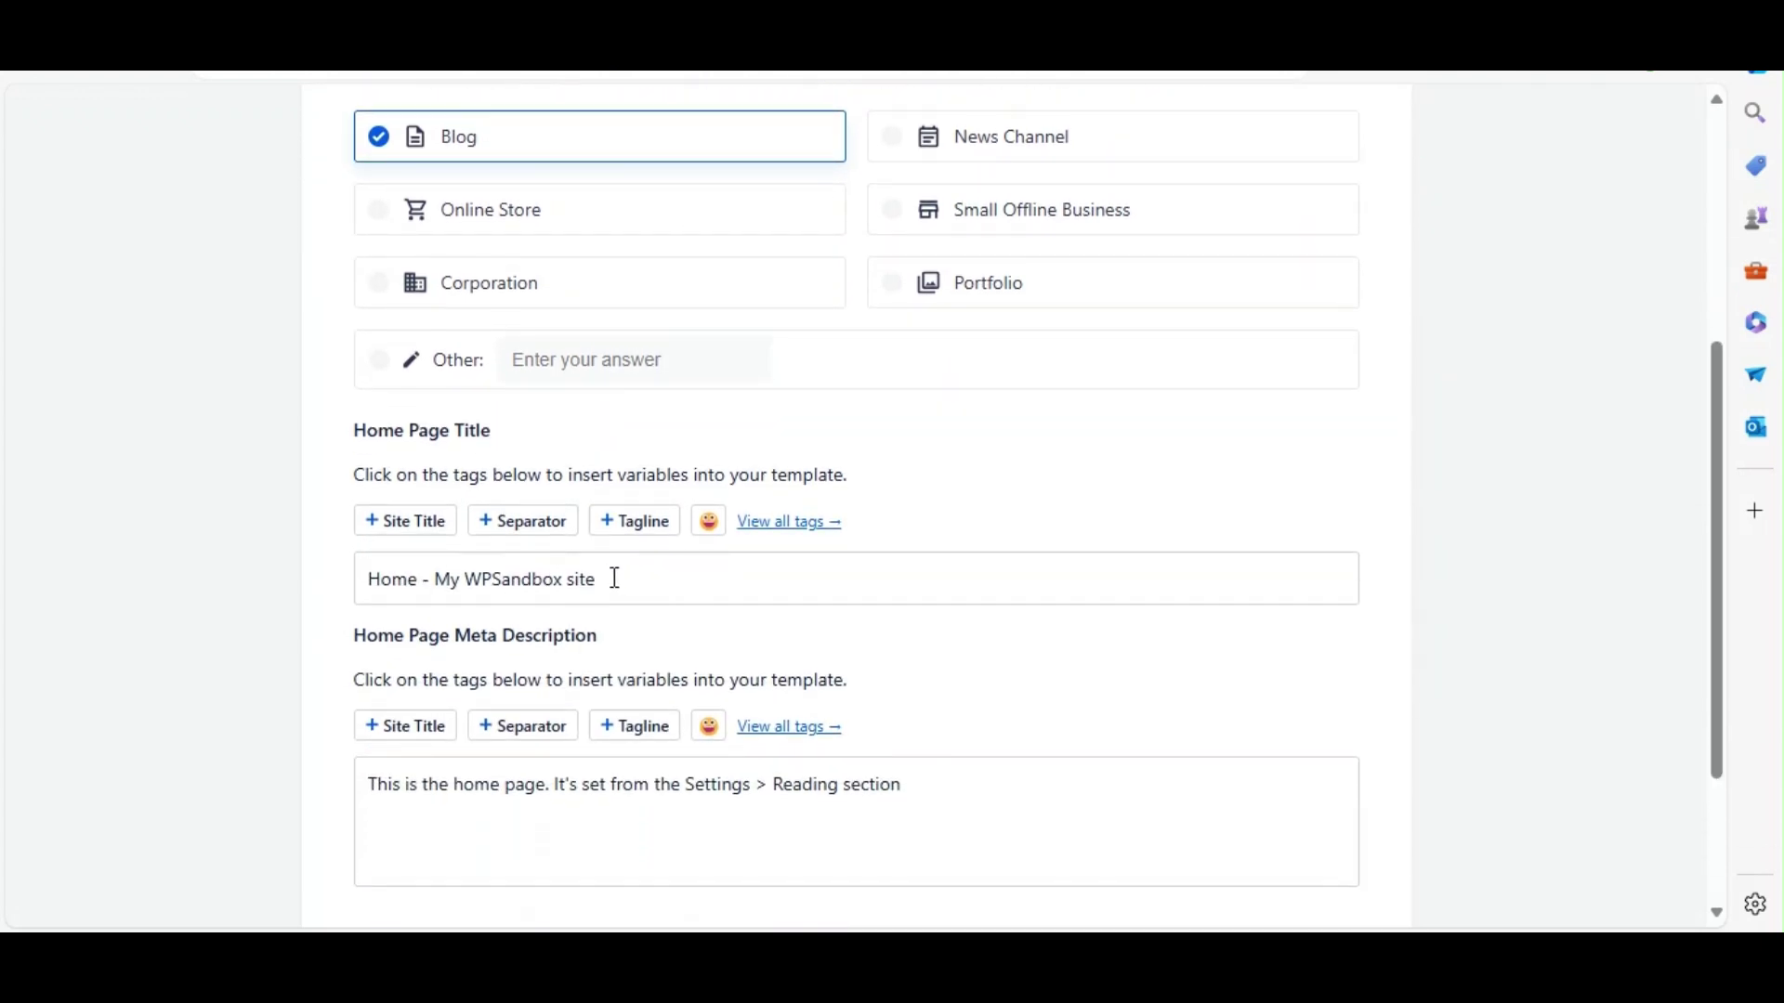
left_click_drag(1722, 595, 1740, 781)
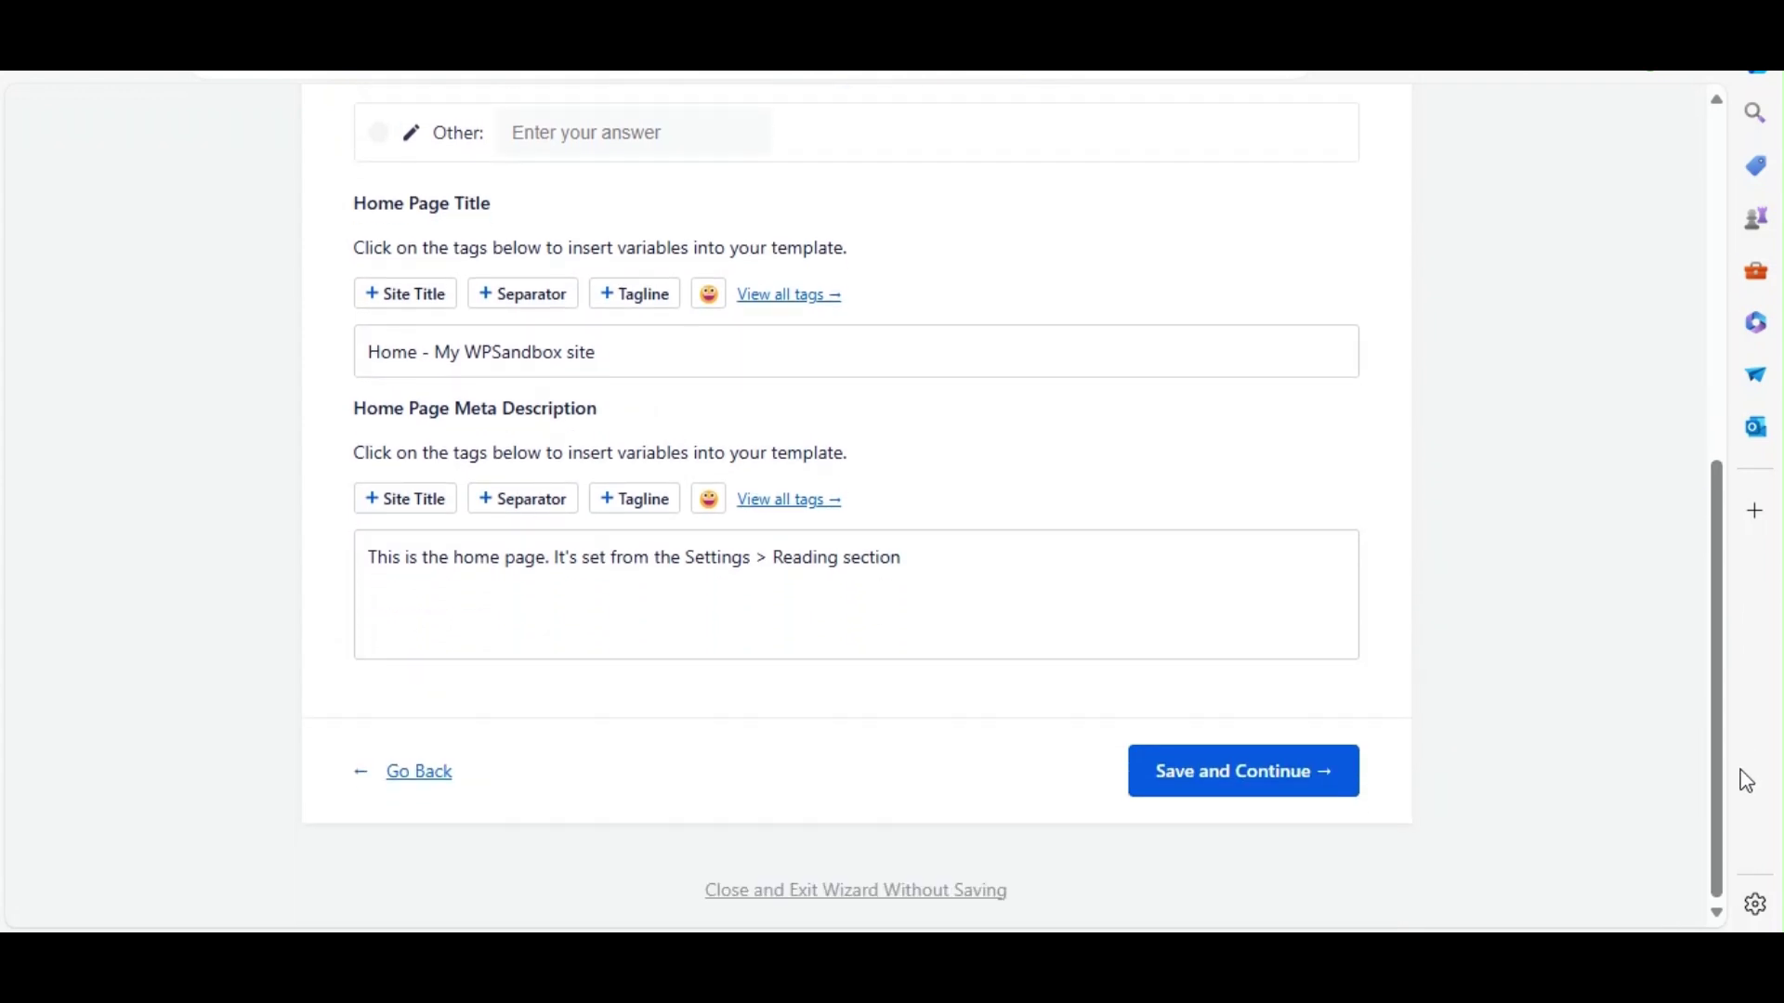
left_click(1259, 780)
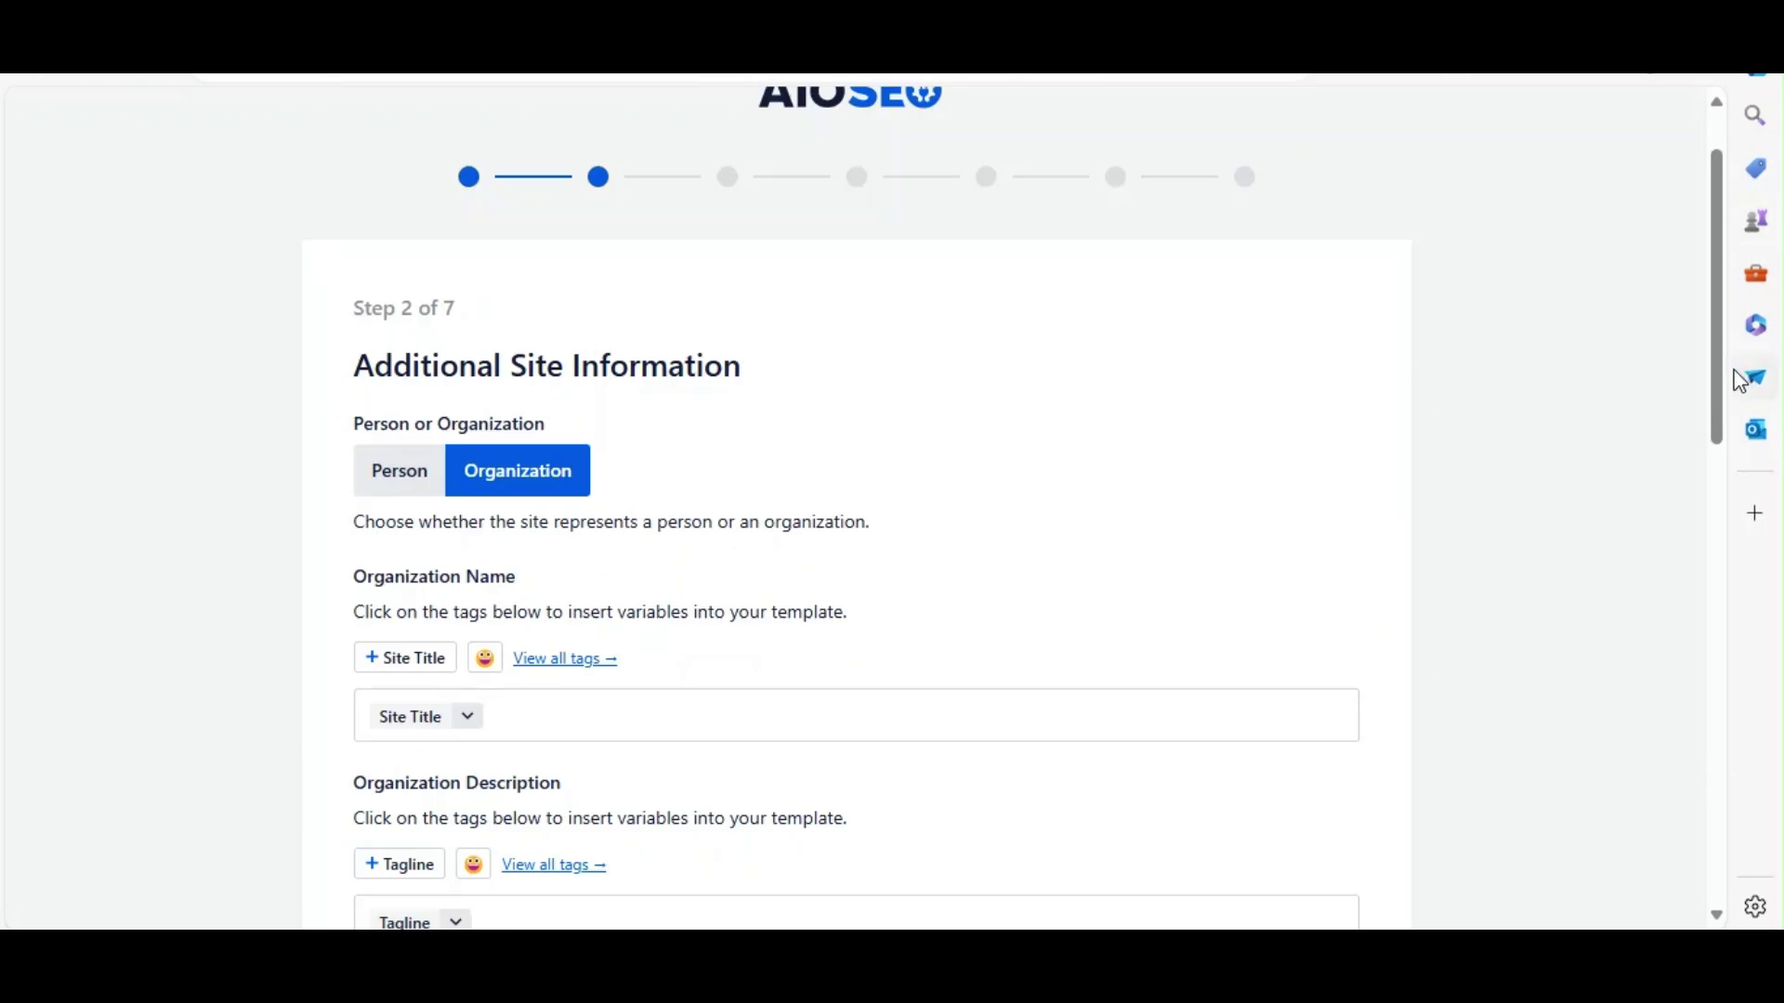
- Save the wizard's additional site information with the social profile URLs left empty and look over the Search Appearance options
left_click_drag(1718, 422, 1712, 900)
left_click(822, 383)
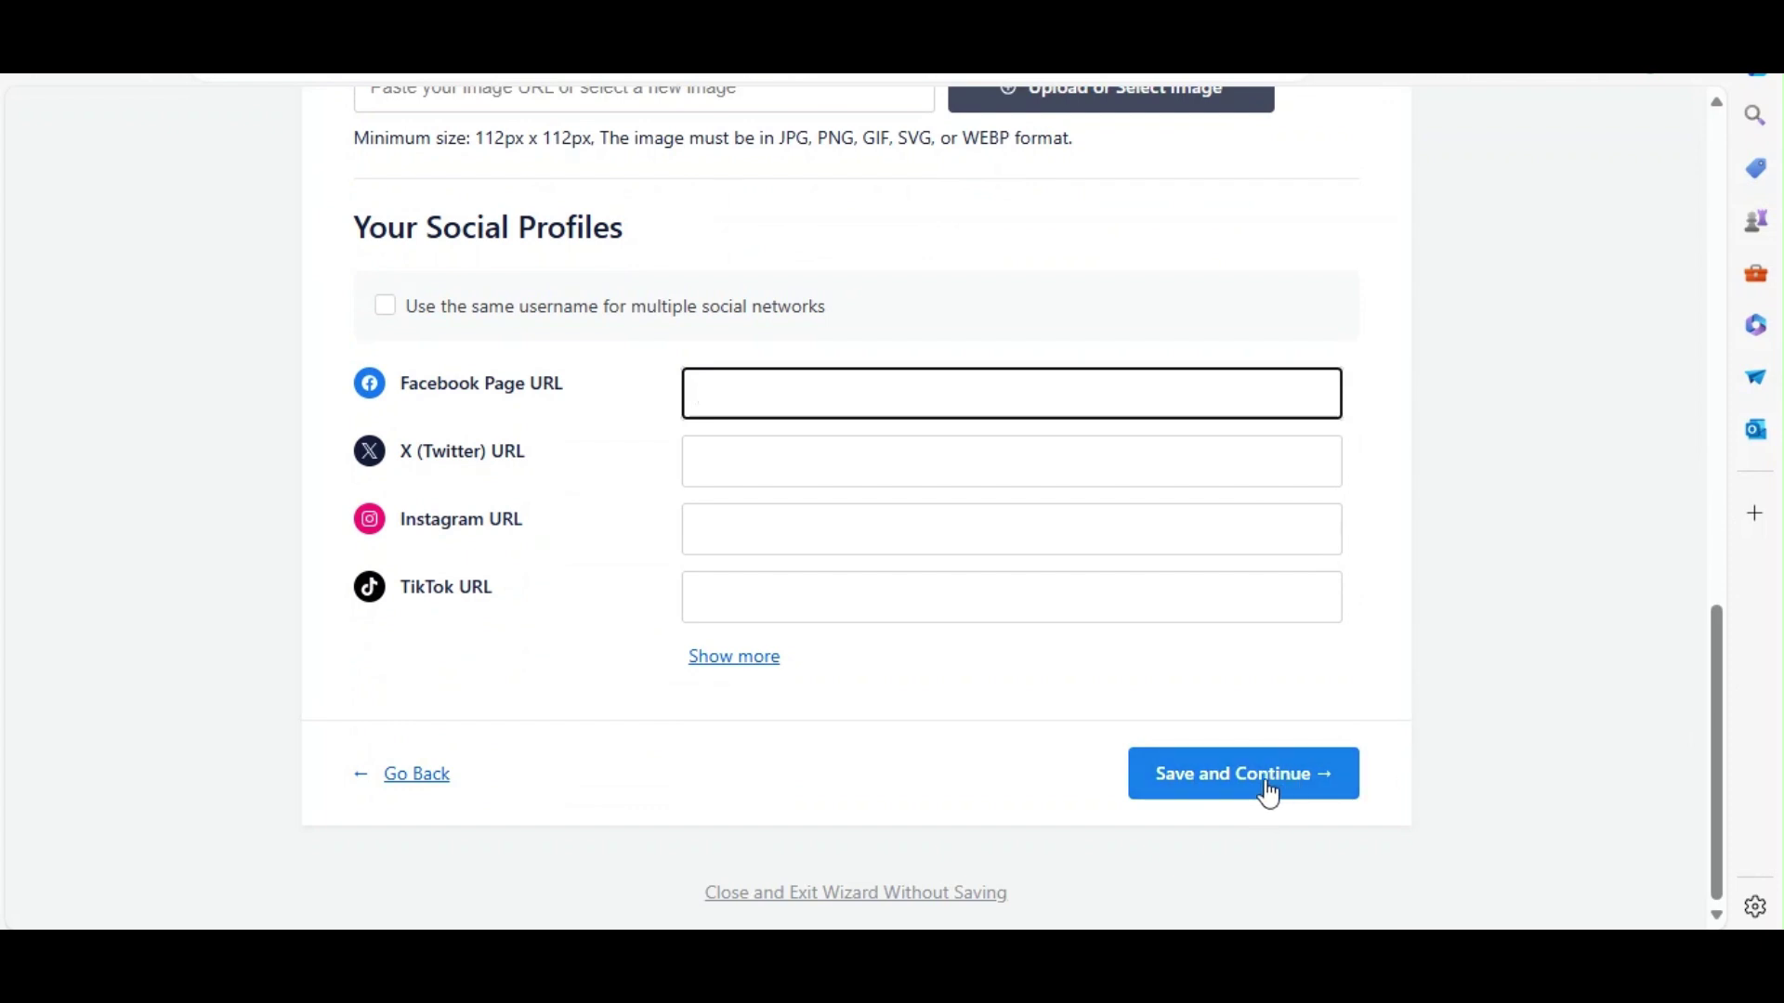
left_click(1237, 792)
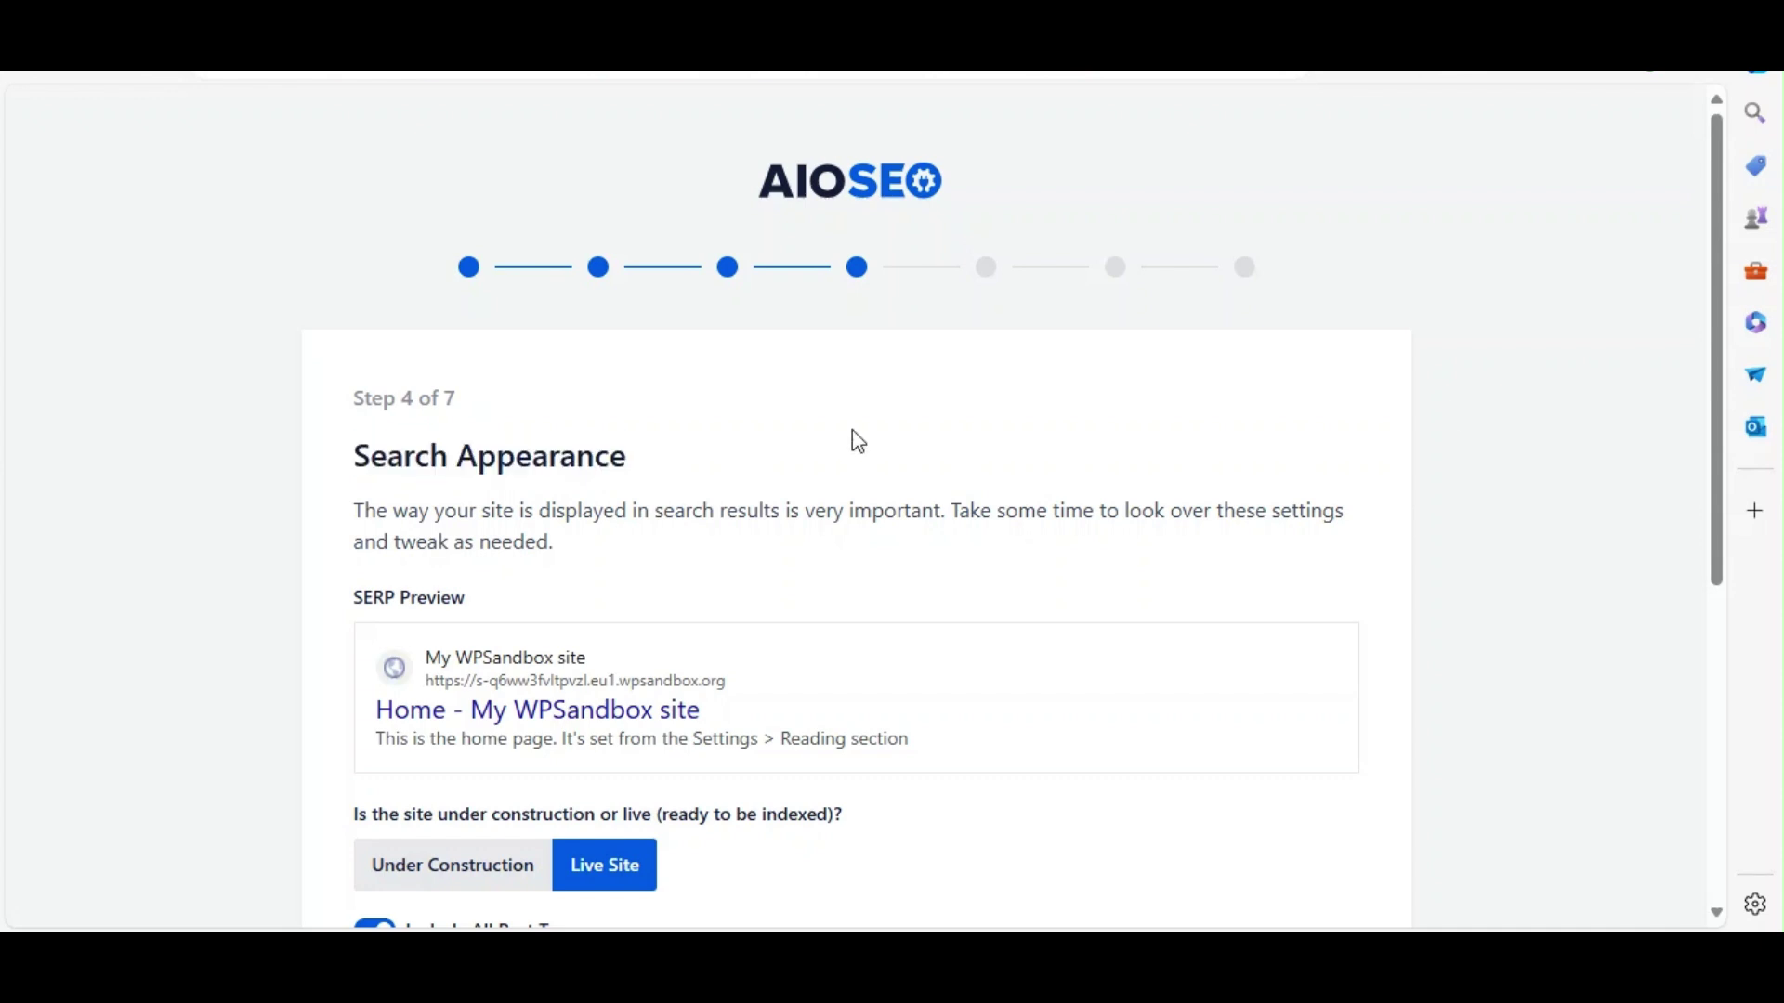
left_click_drag(1718, 388, 1719, 678)
mouse_move(1000, 249)
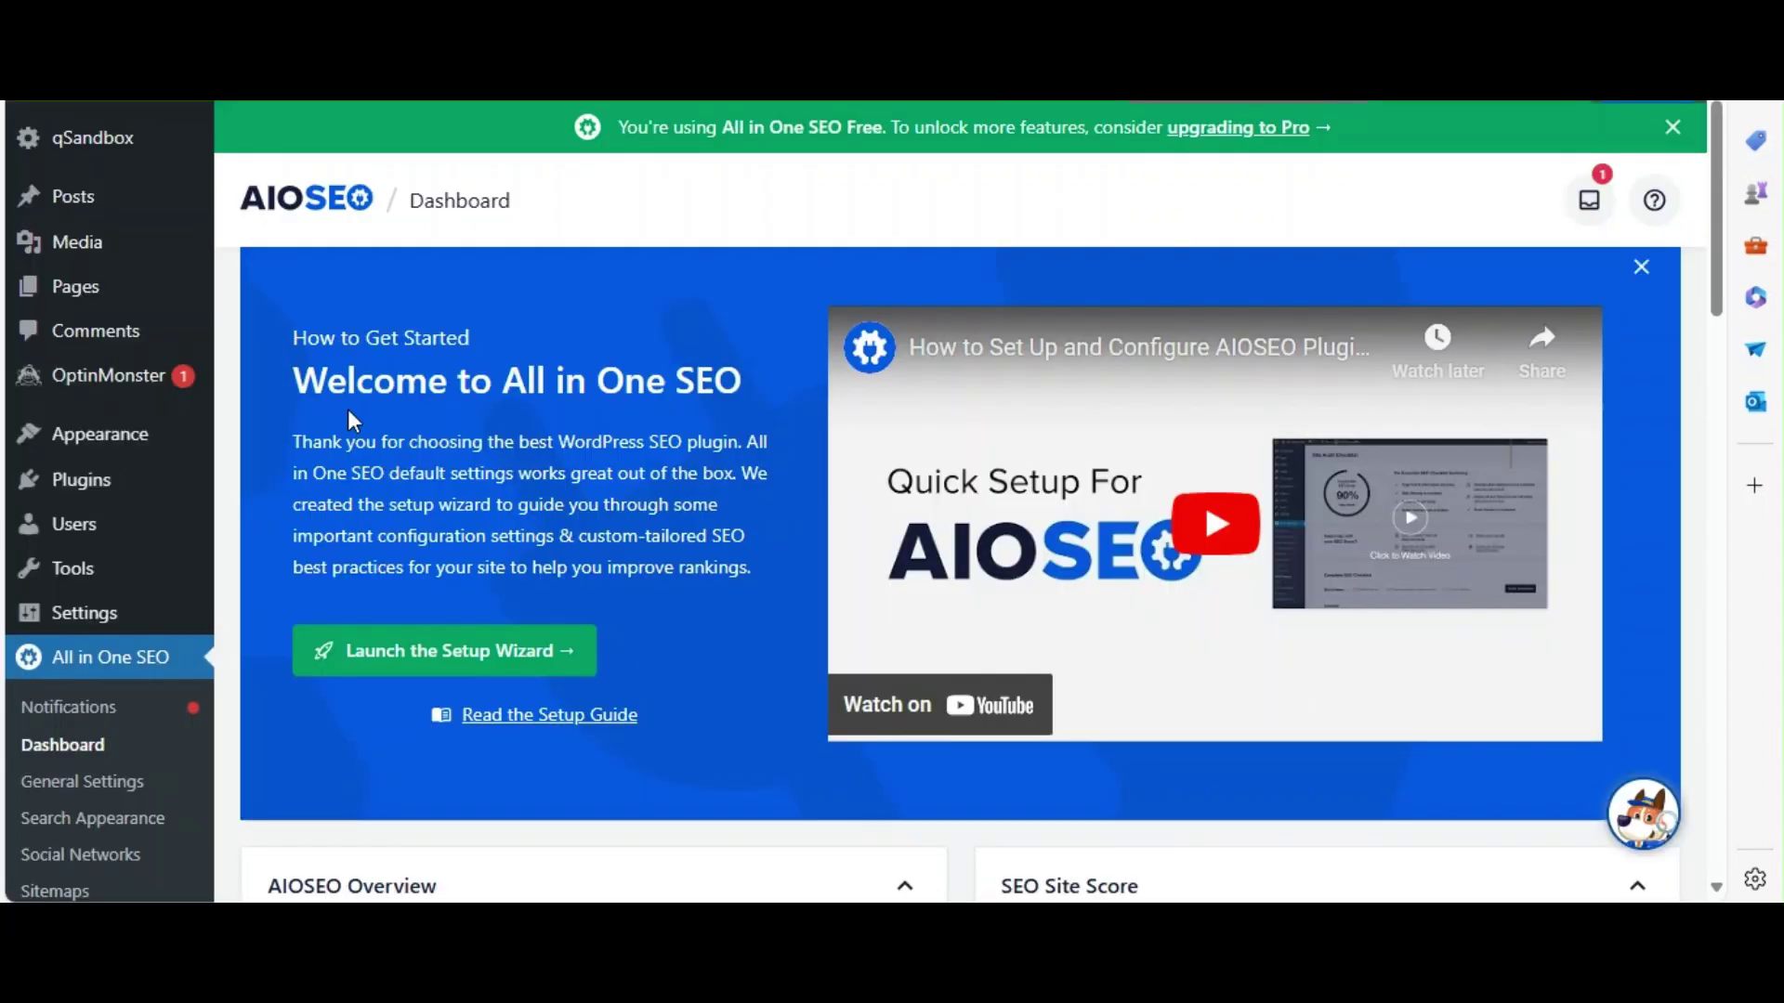
- Open the Webmaster Tools section of AIOSEO's general settings and examine the verification services and the miscellaneous verification field
left_click(130, 801)
left_click(548, 316)
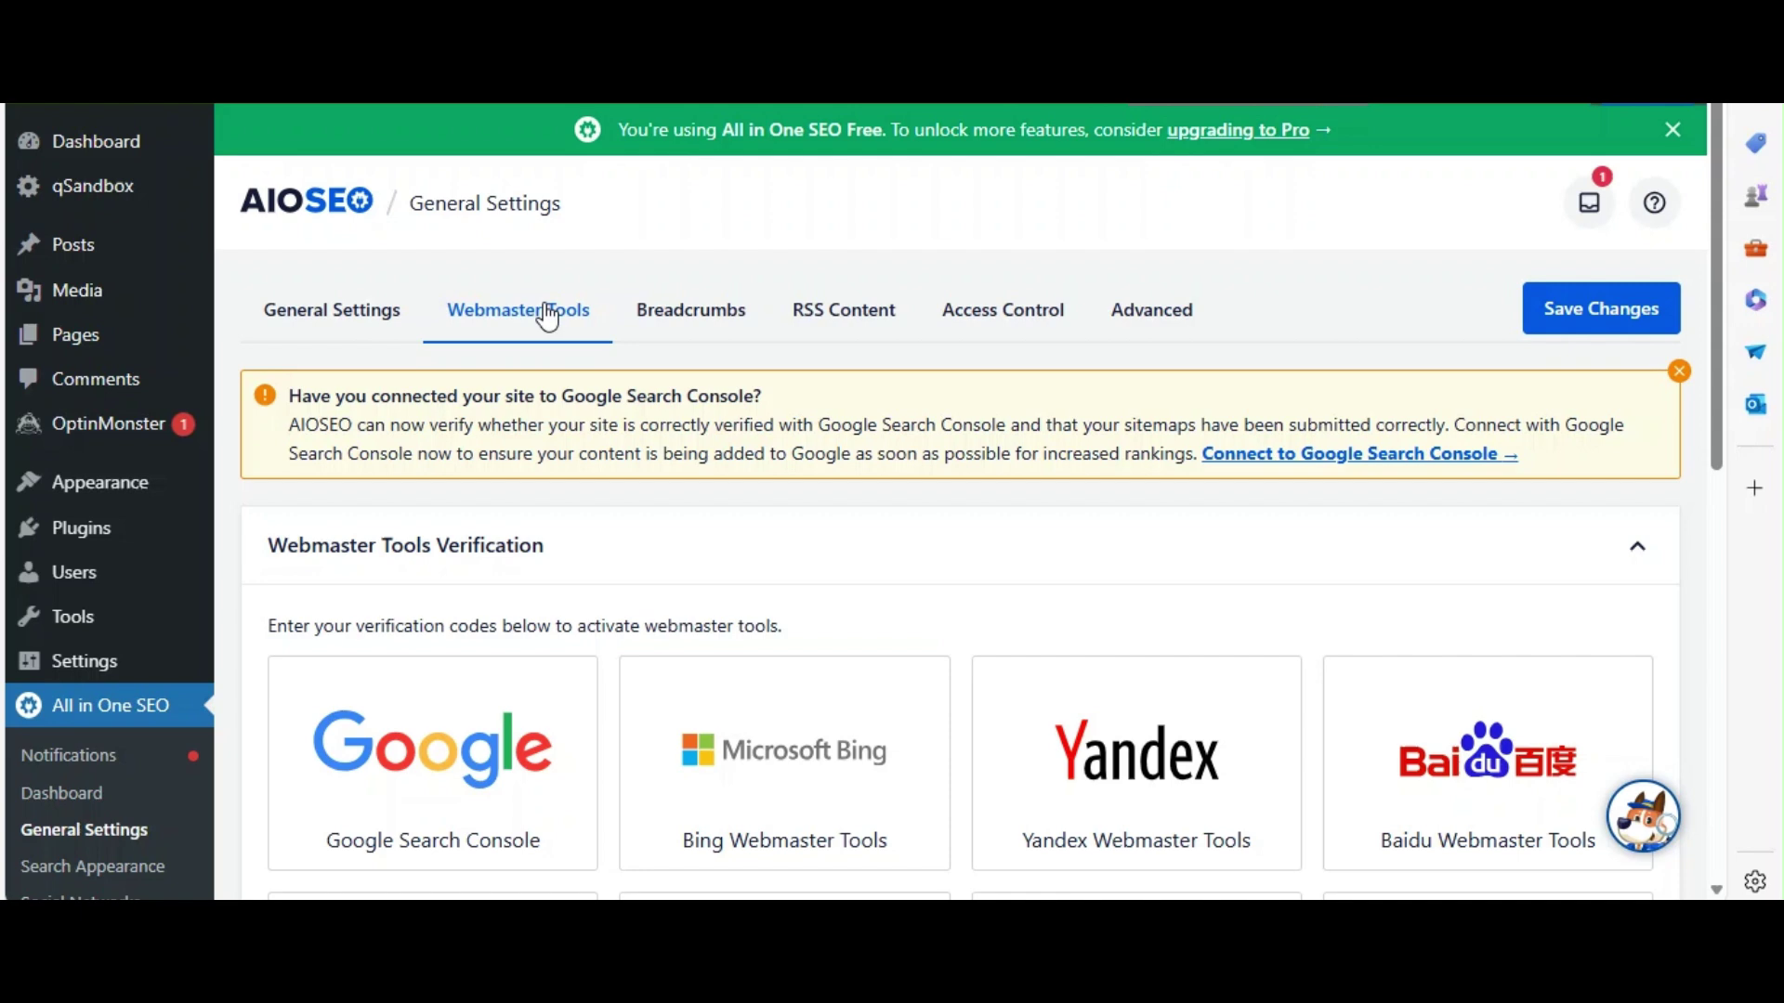
scroll(1728, 520, "down", 3)
scroll(1746, 549, "down", 5)
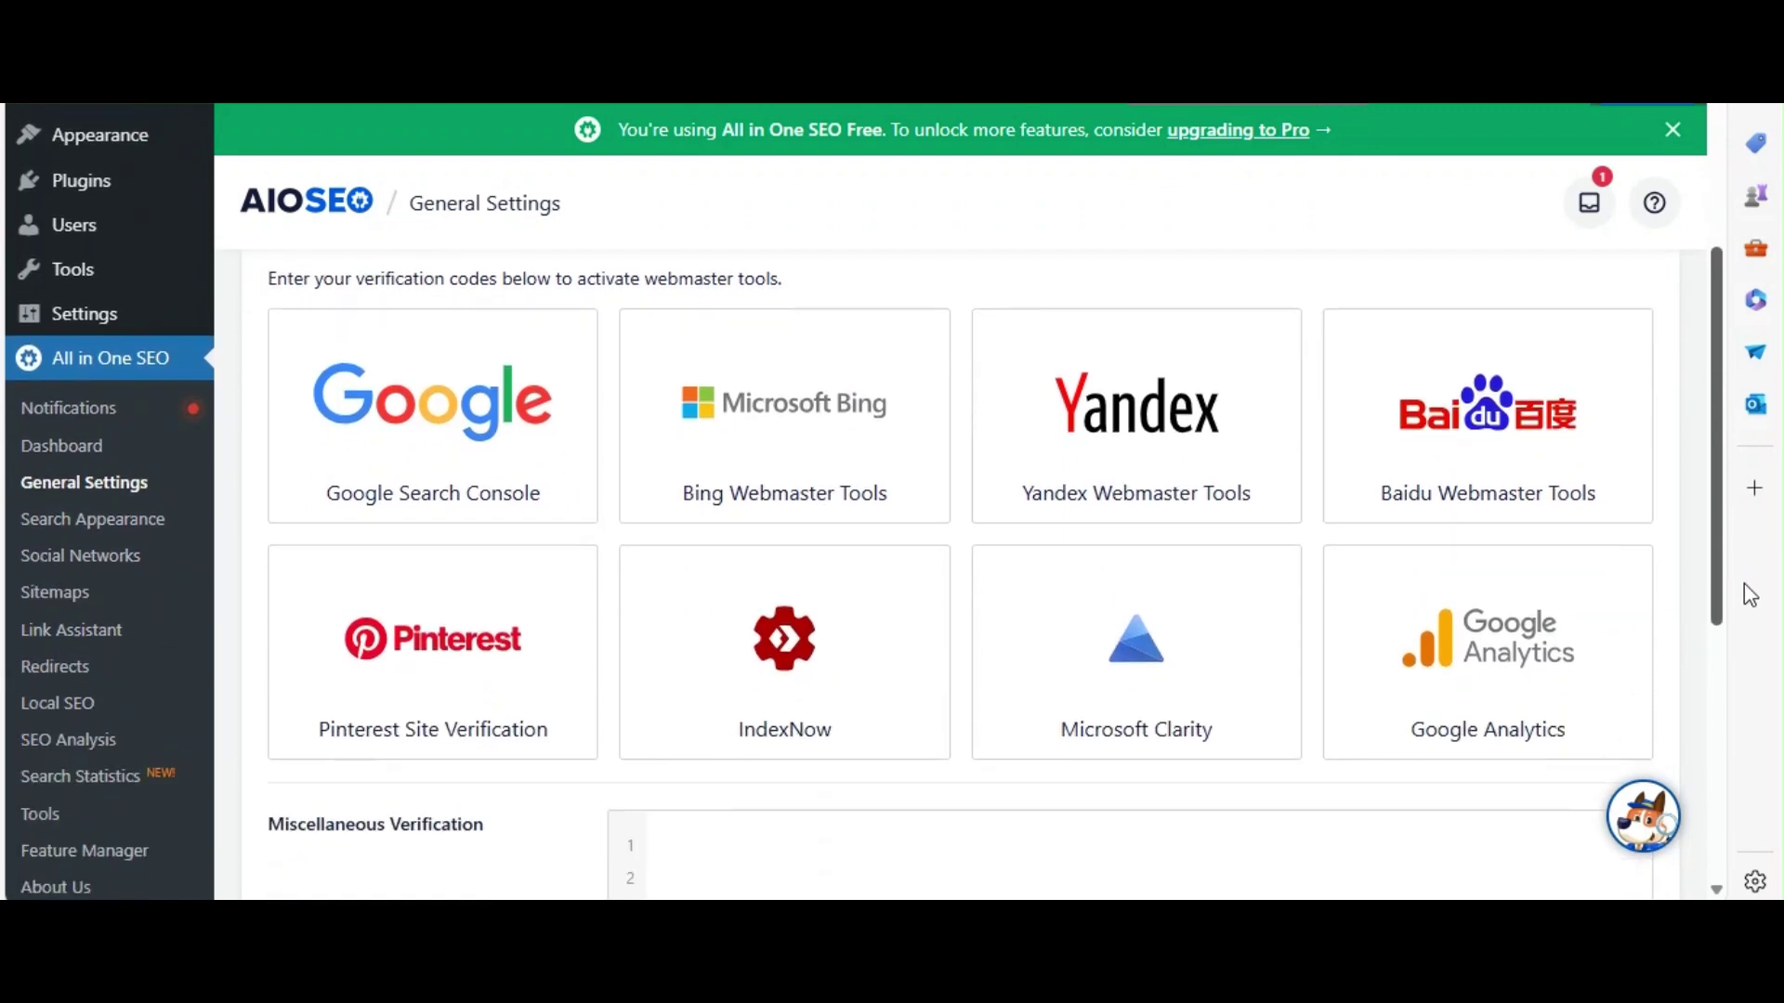
scroll(1697, 790, "down", 3)
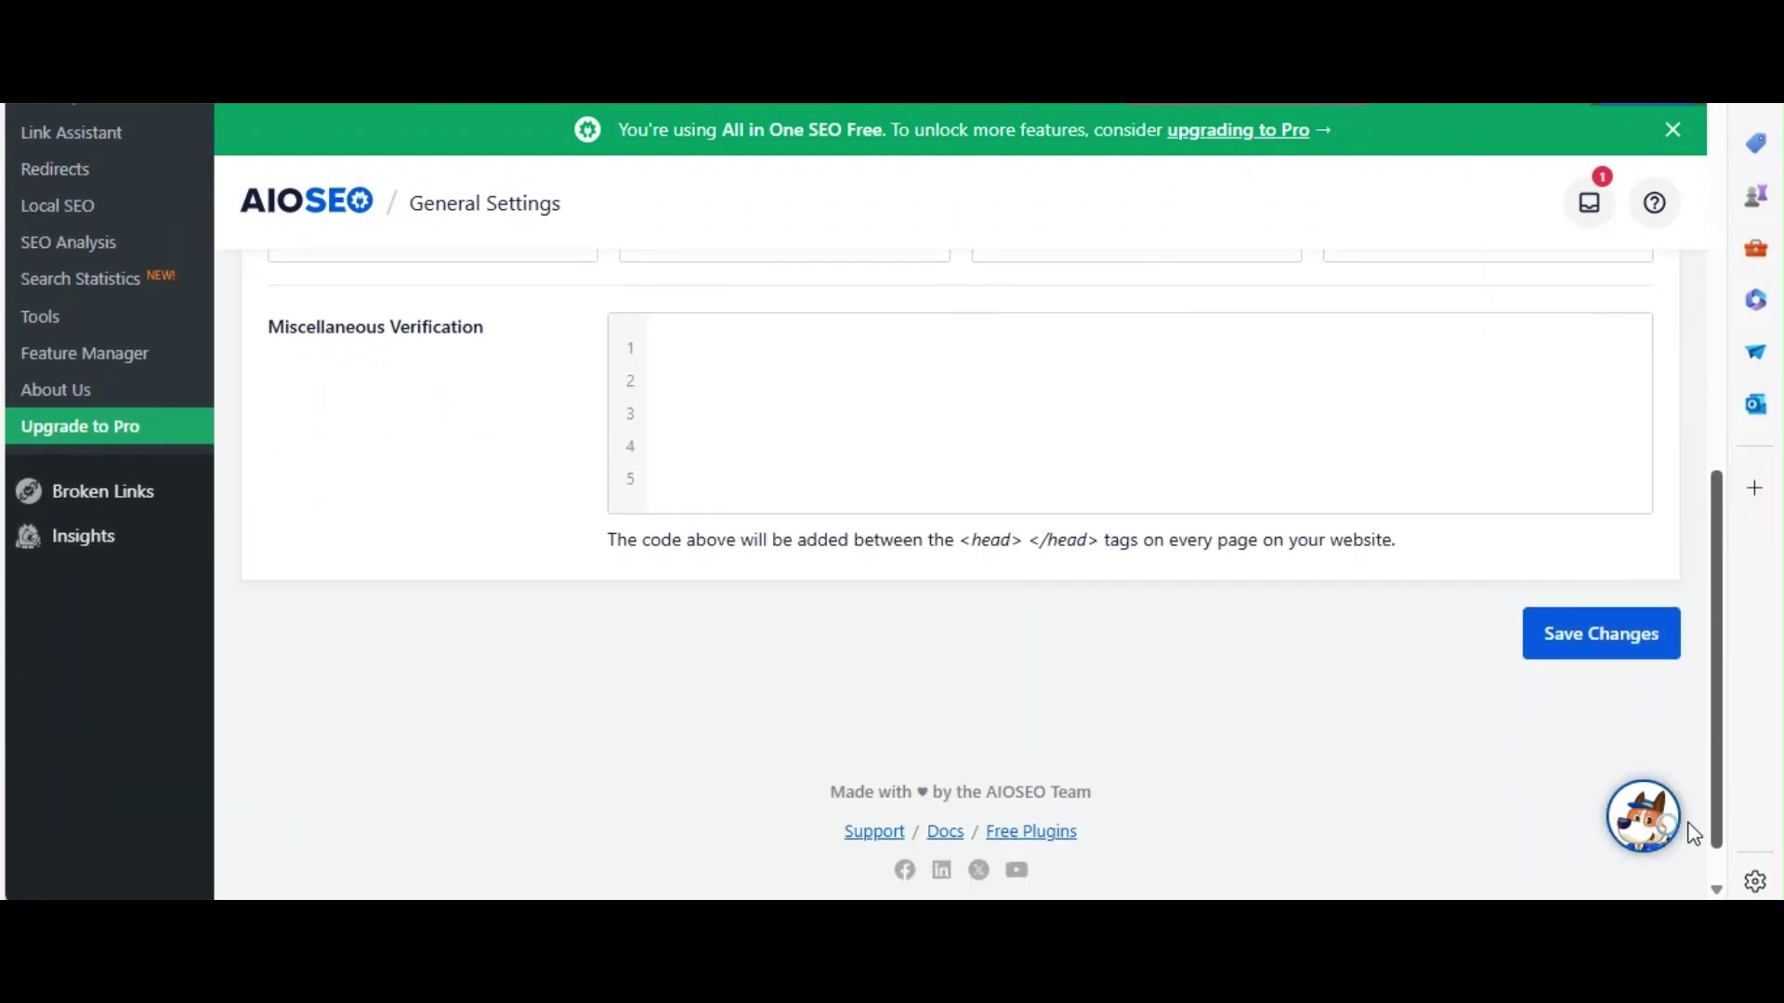
scroll(1698, 706, "up", 2)
scroll(1698, 692, "up", 10)
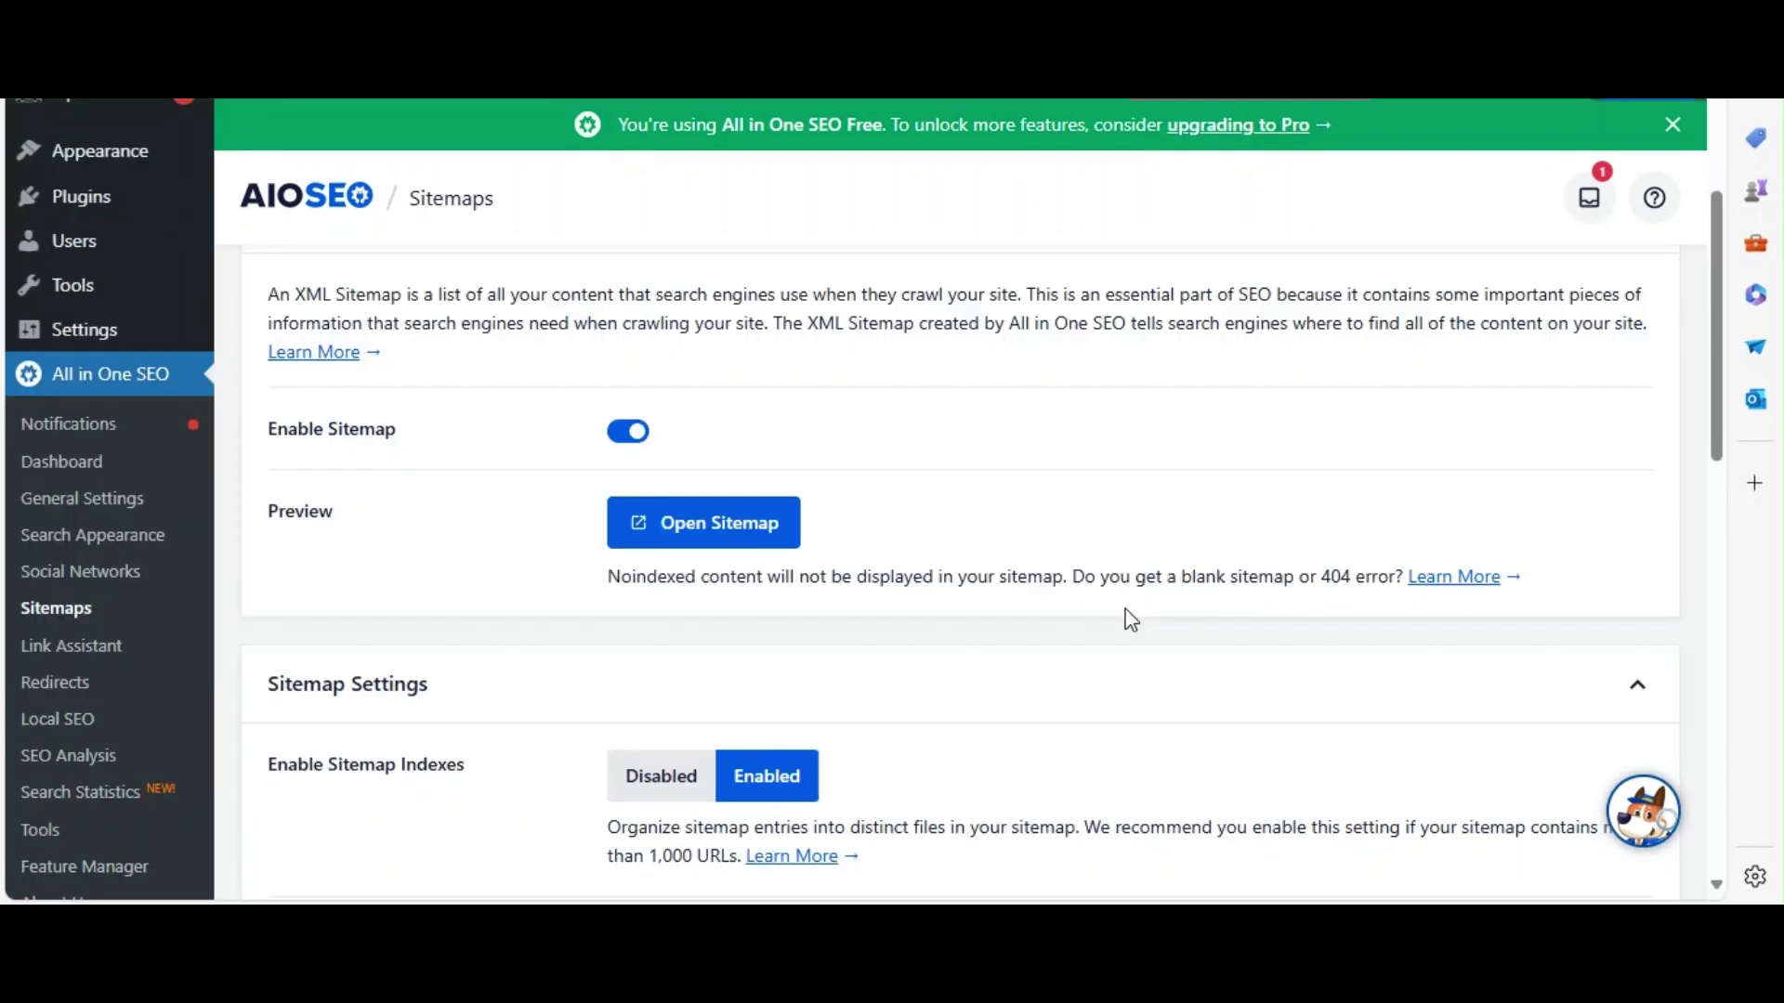
- Look through the general sitemap settings with the sitemap and sitemap indexes enabled, and save the changes
left_click_drag(496, 199, 411, 205)
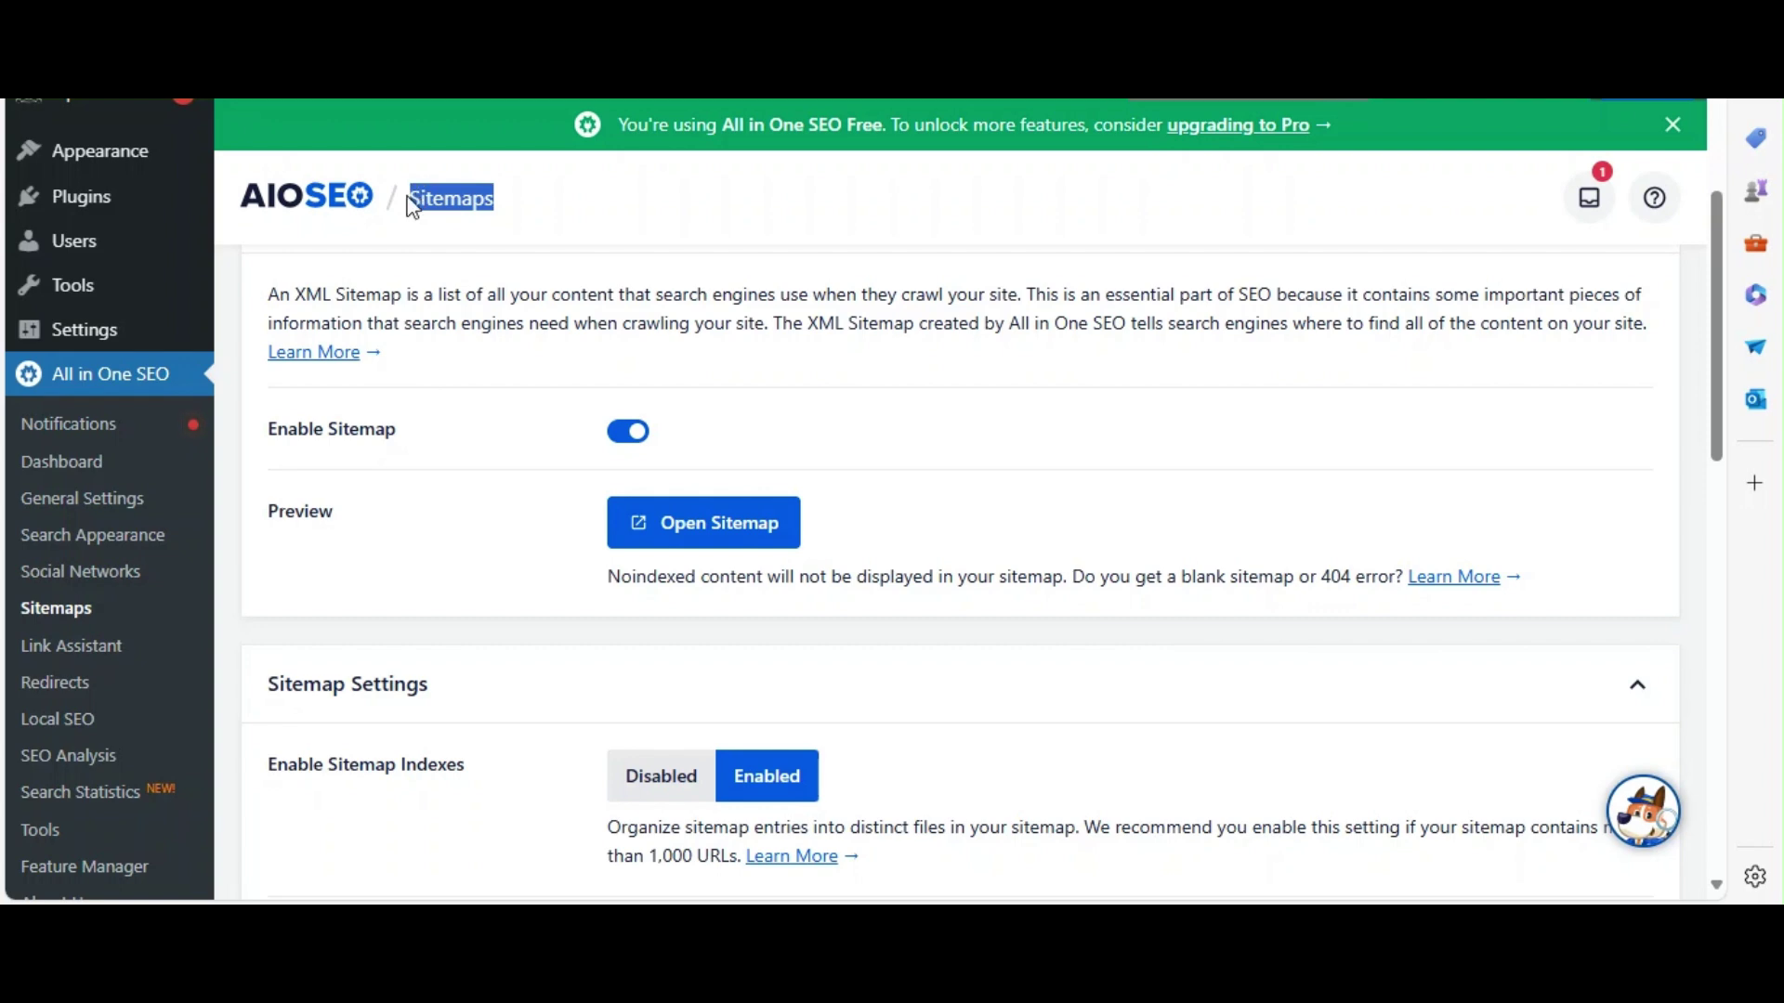
left_click(635, 207)
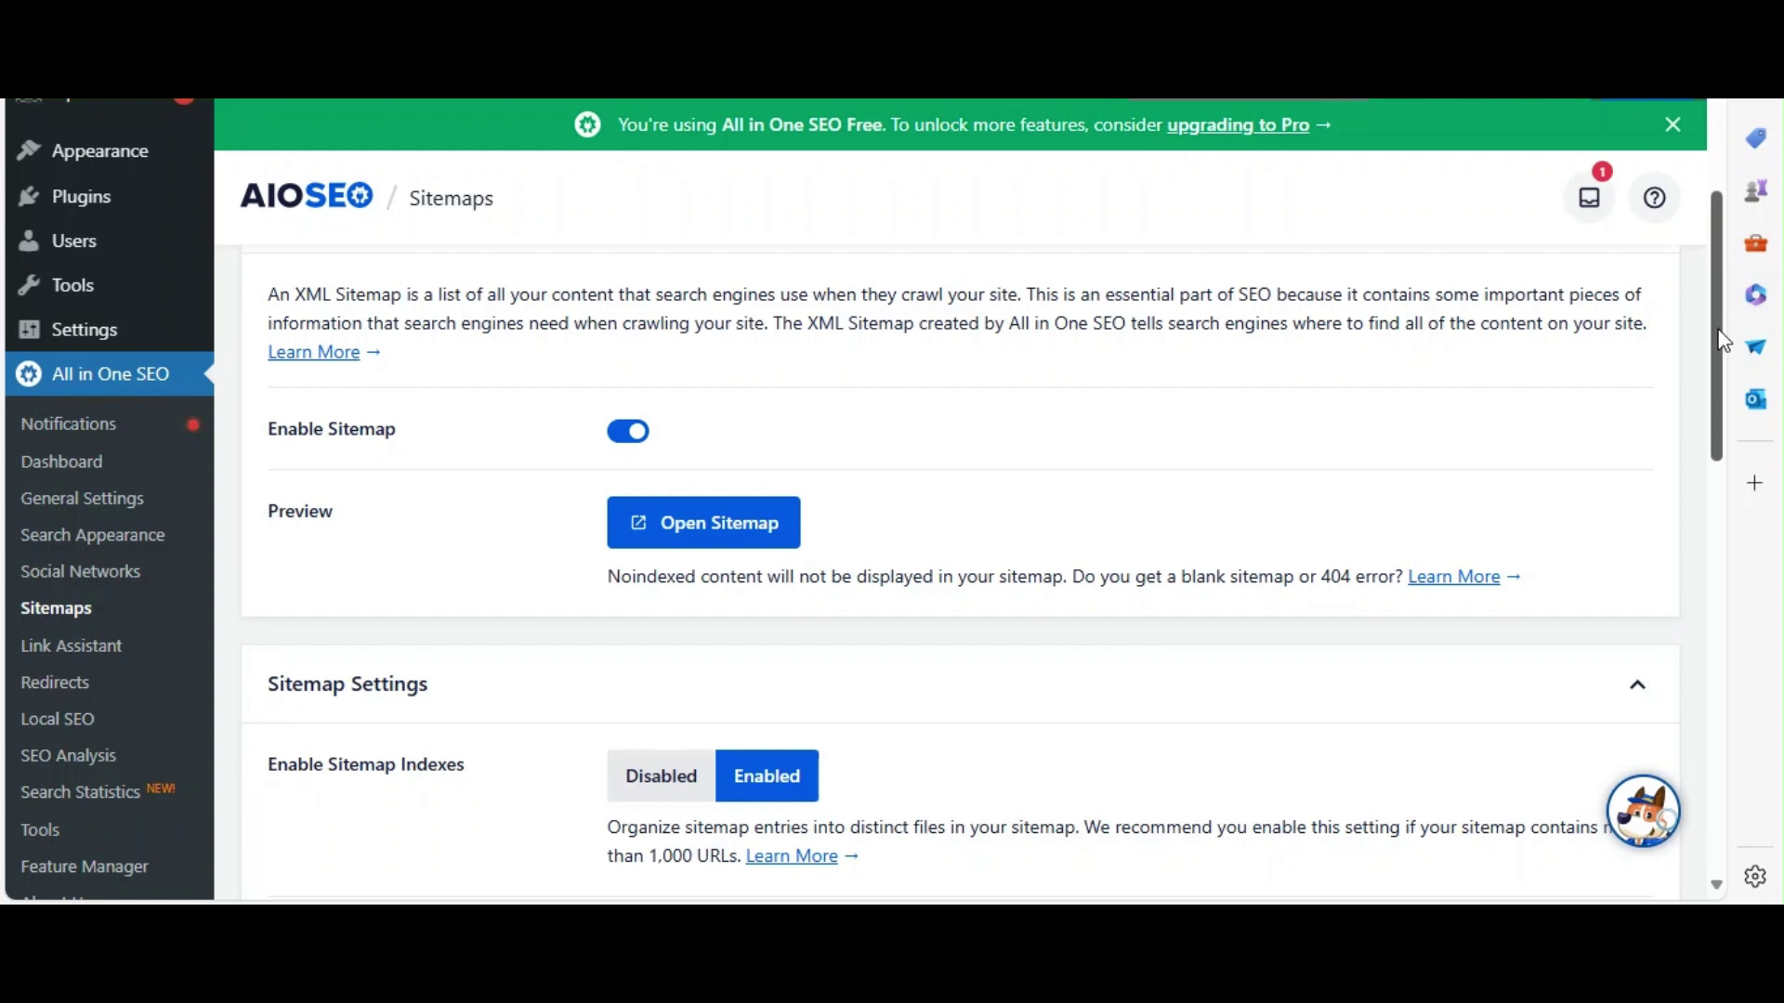
scroll(1723, 398, "down", 2)
left_click_drag(1724, 397, 1711, 754)
scroll(1715, 760, "up", 10)
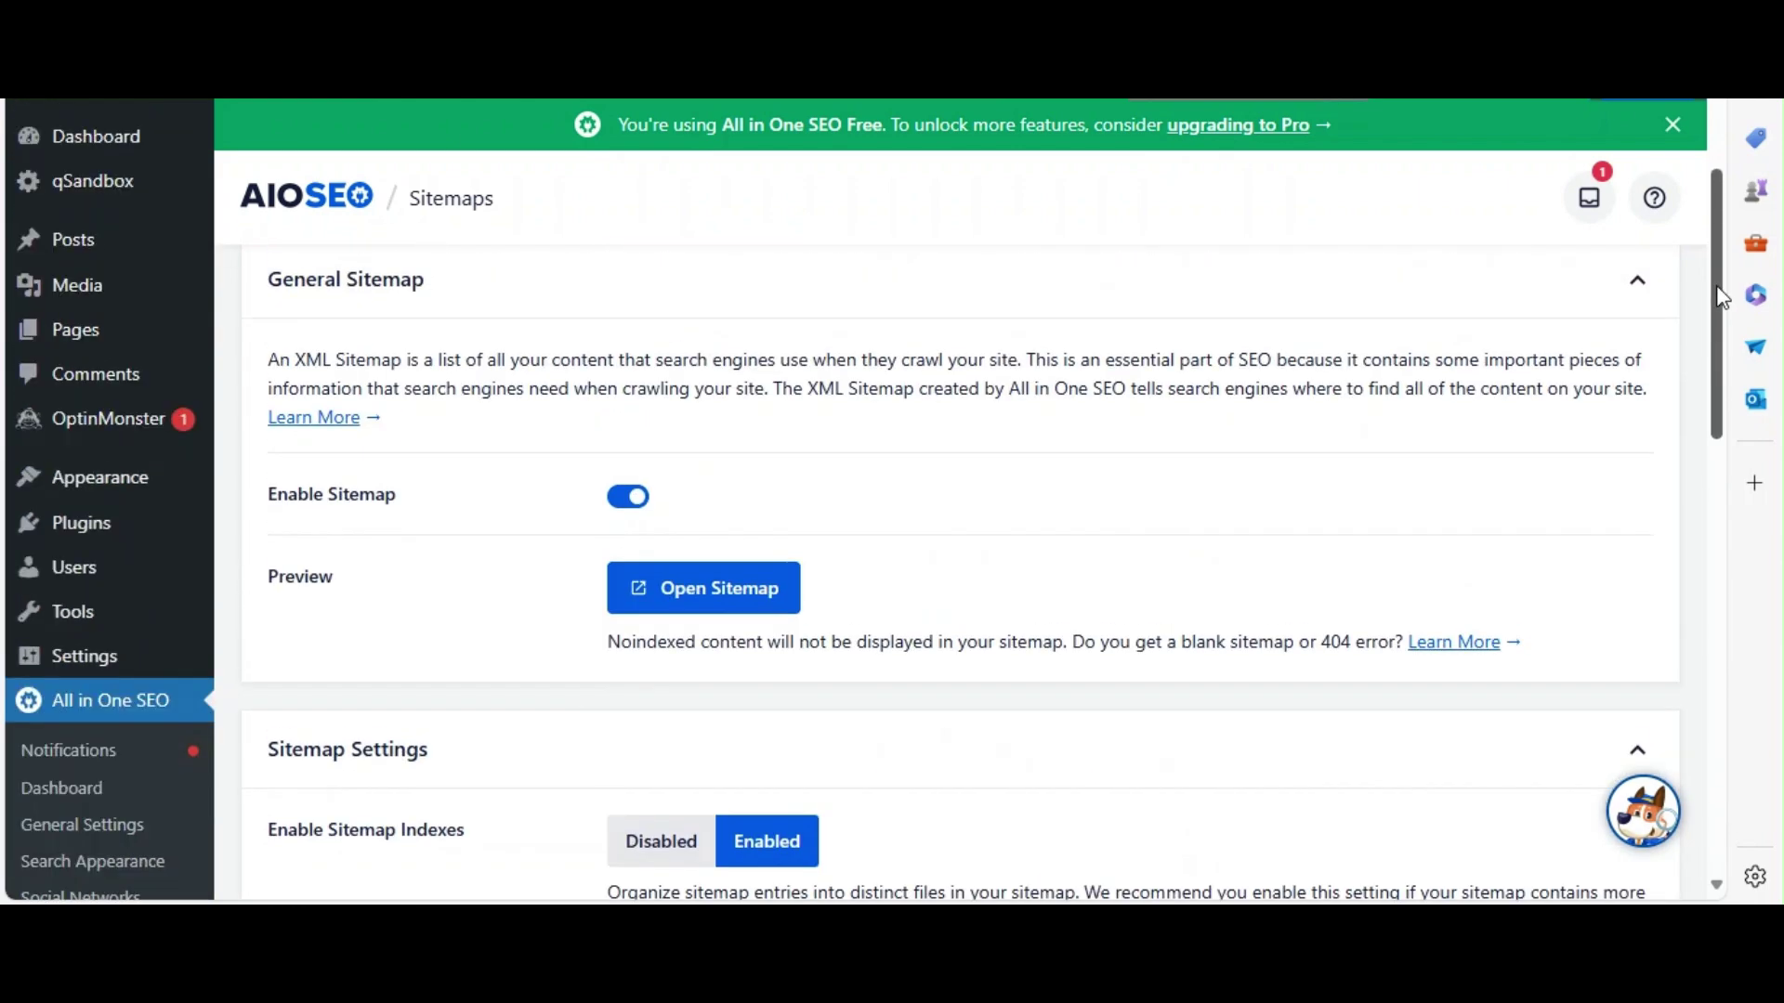
scroll(1726, 568, "down", 10)
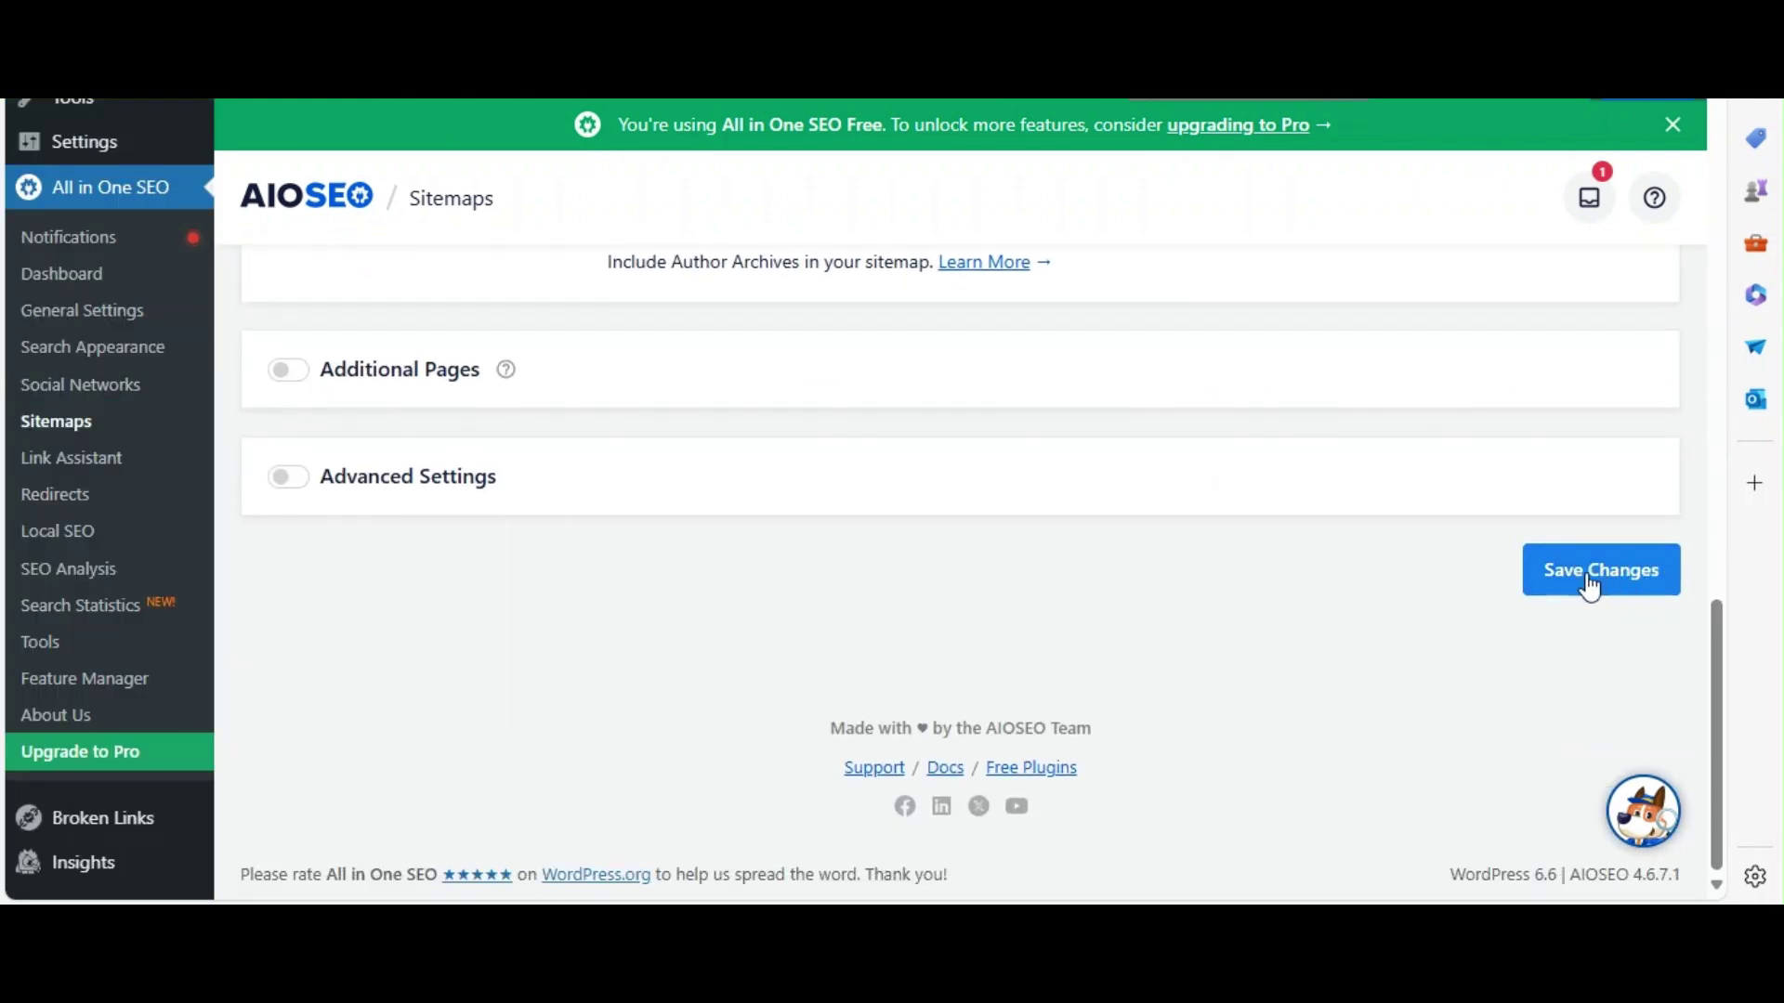
left_click(1559, 581)
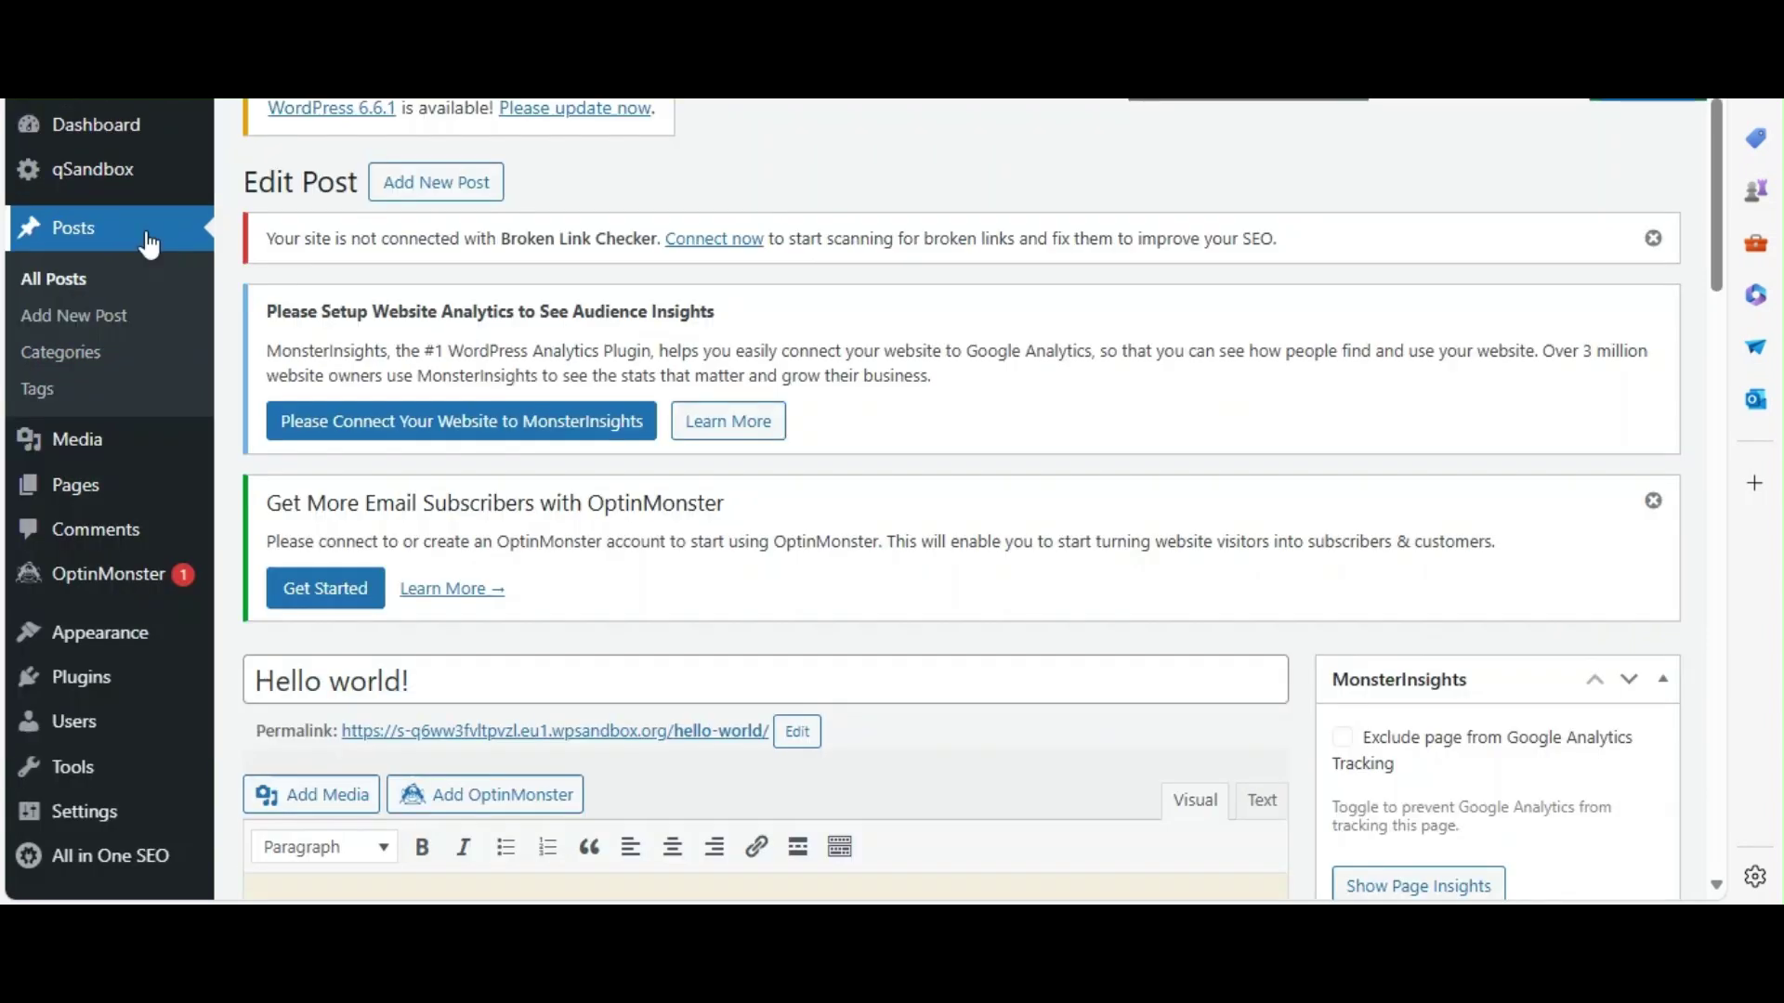
- Examine the AIOSEO general settings of the Hello world! post, from the SERP preview through post title and meta description
scroll(1048, 420, "down", 7)
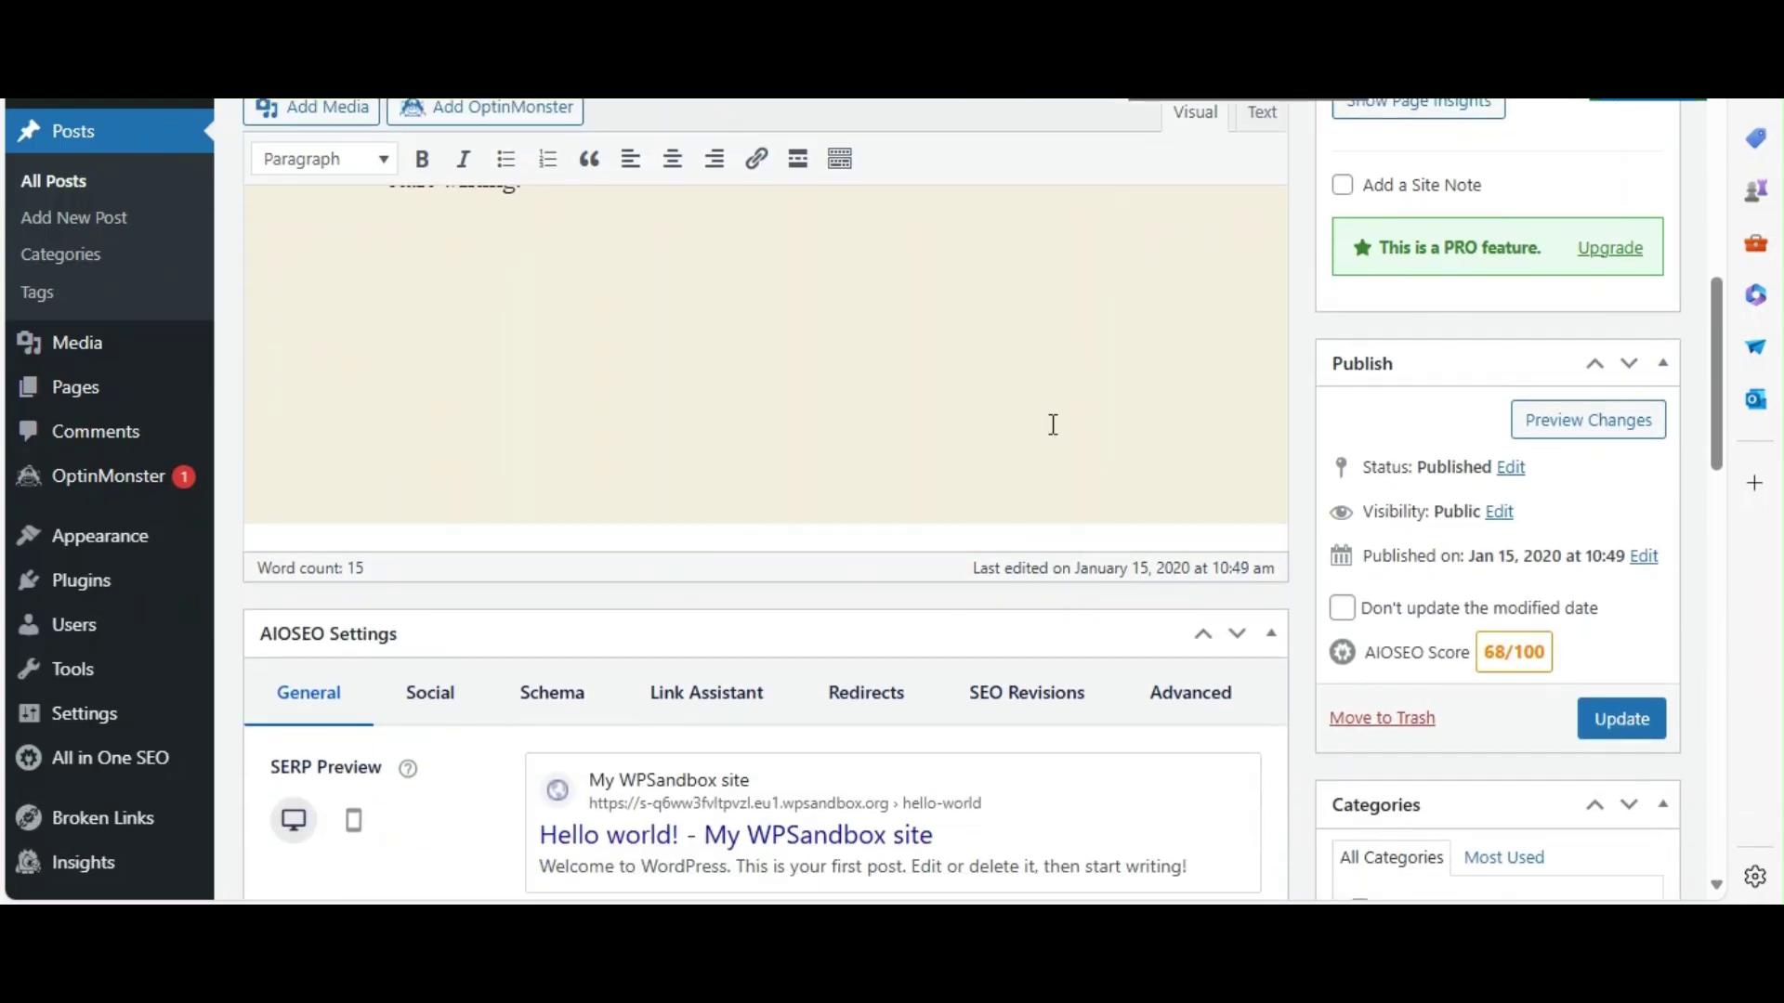
scroll(1052, 424, "down", 2)
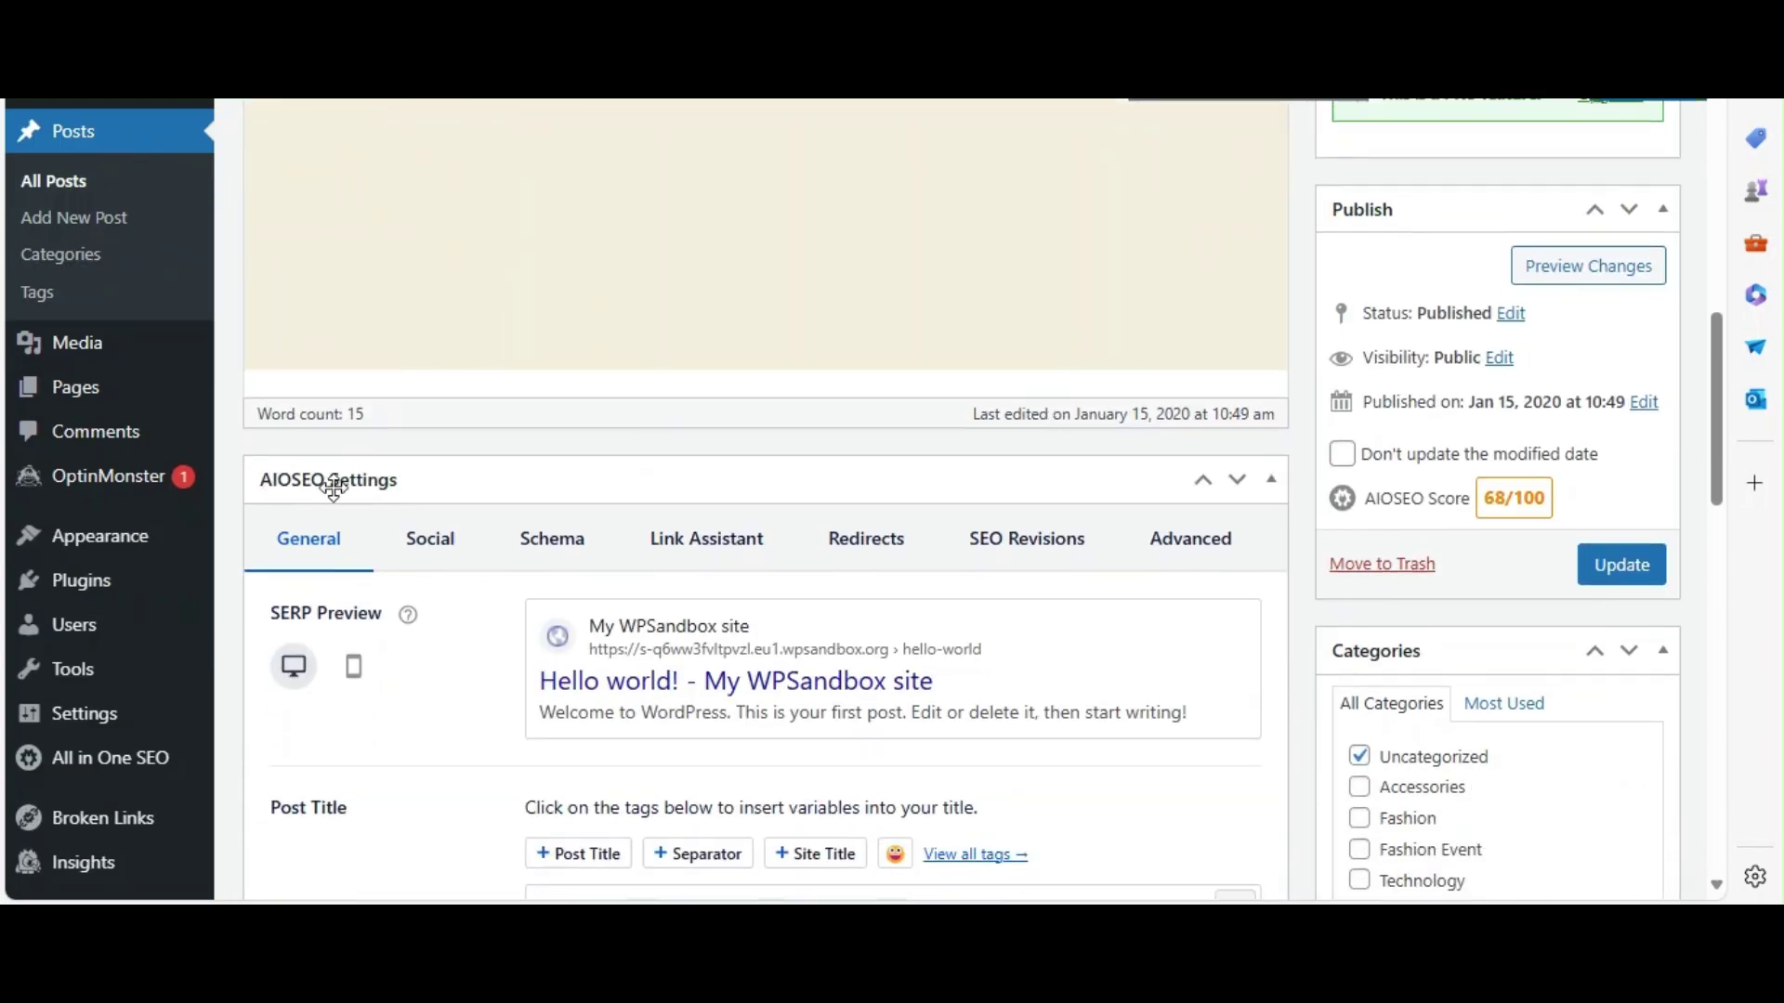
scroll(415, 480, "down", 4)
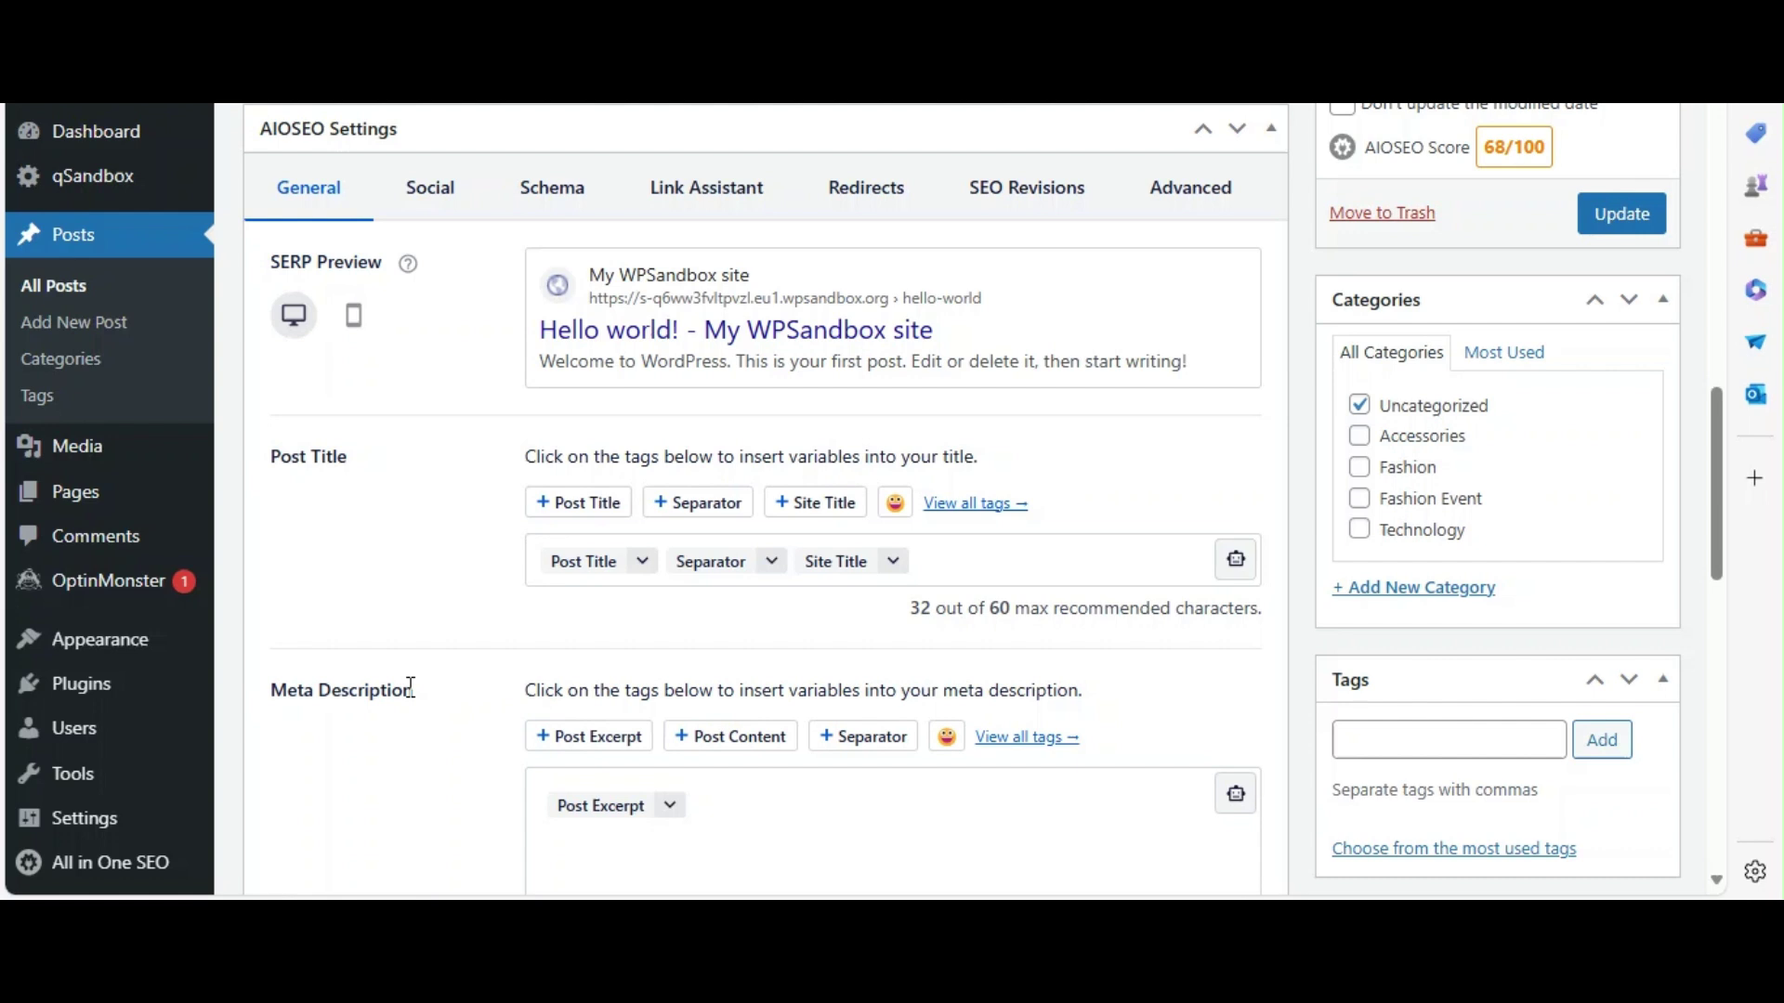
scroll(409, 687, "down", 8)
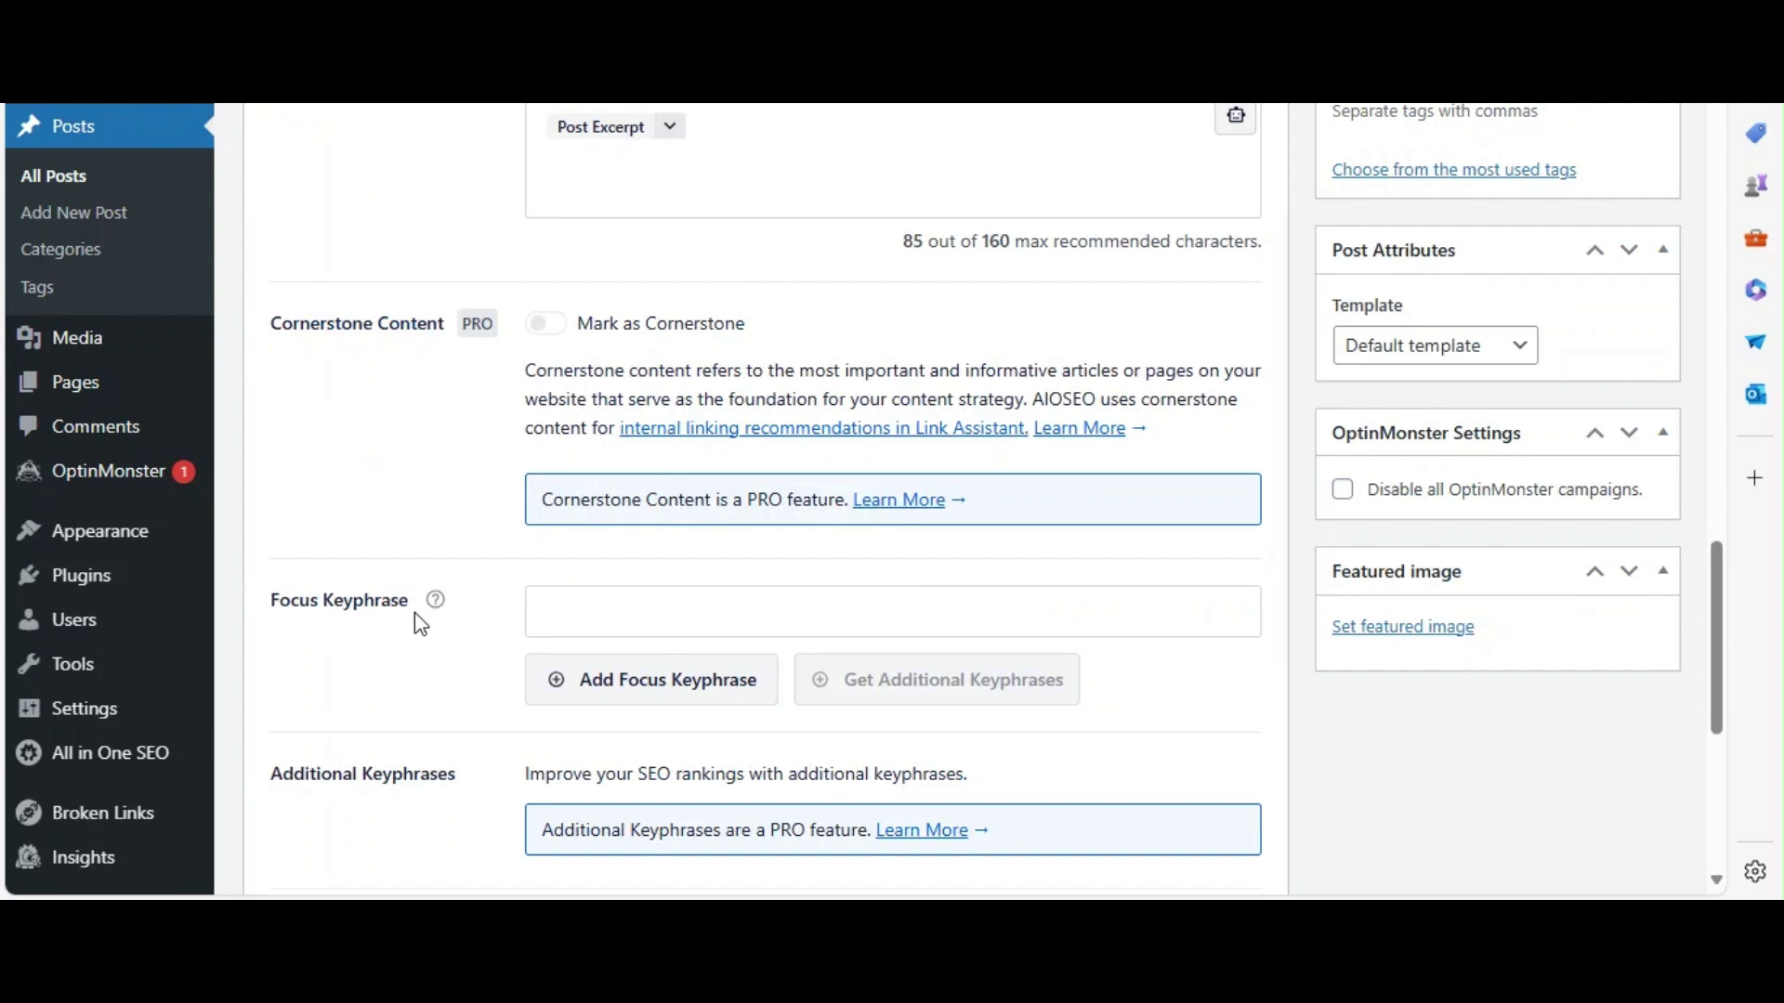
- Examine the post's focus keyphrase option, leaving it empty, and open the post's Schema settings
left_click_drag(415, 612, 263, 610)
left_click(335, 679)
scroll(335, 679, "down", 1)
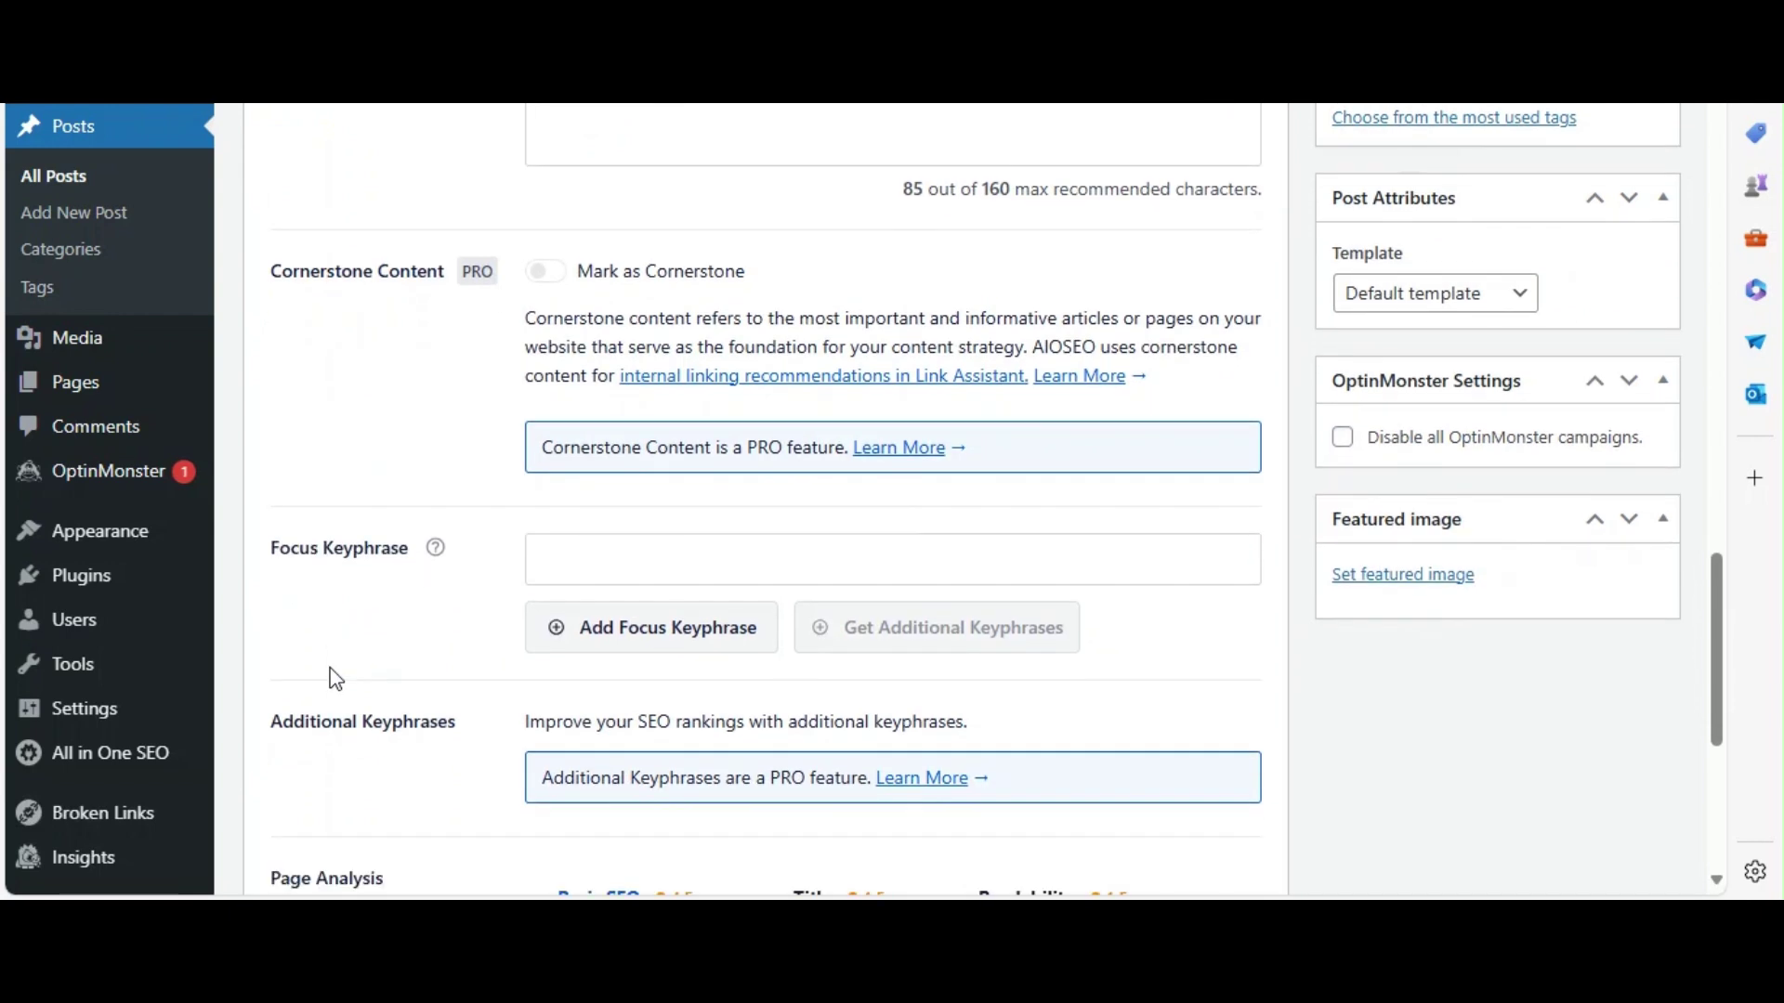
left_click(682, 556)
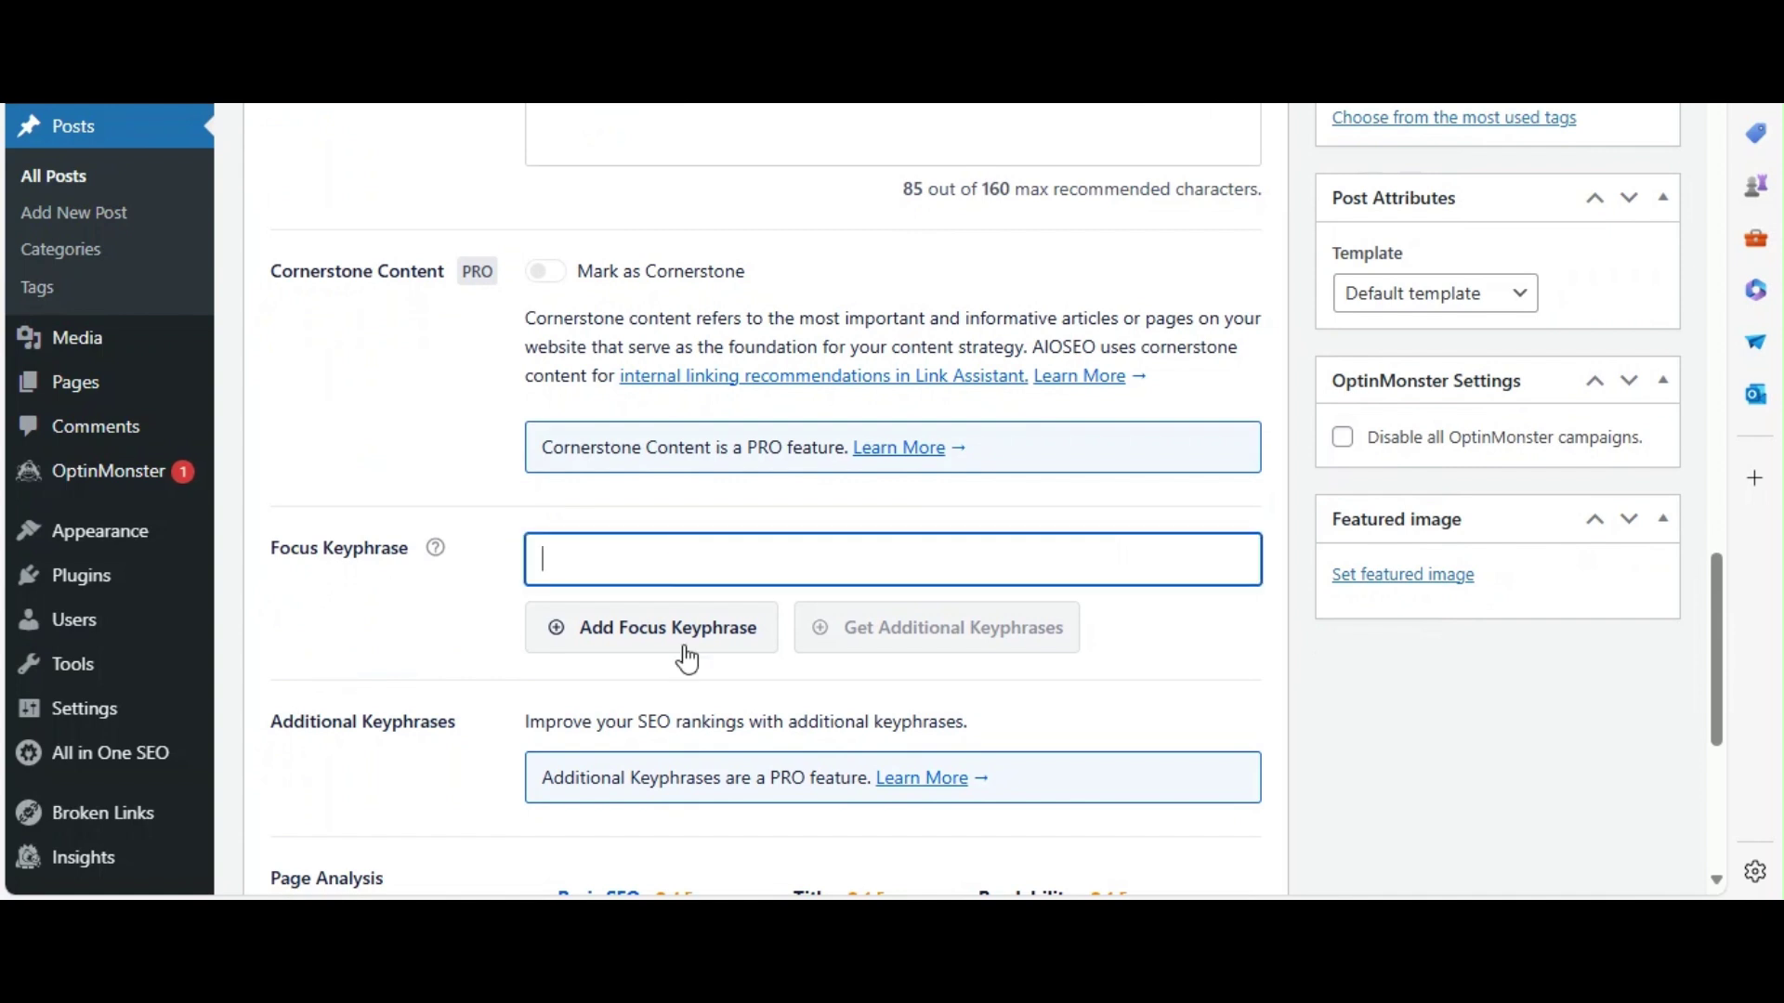
left_click(407, 552)
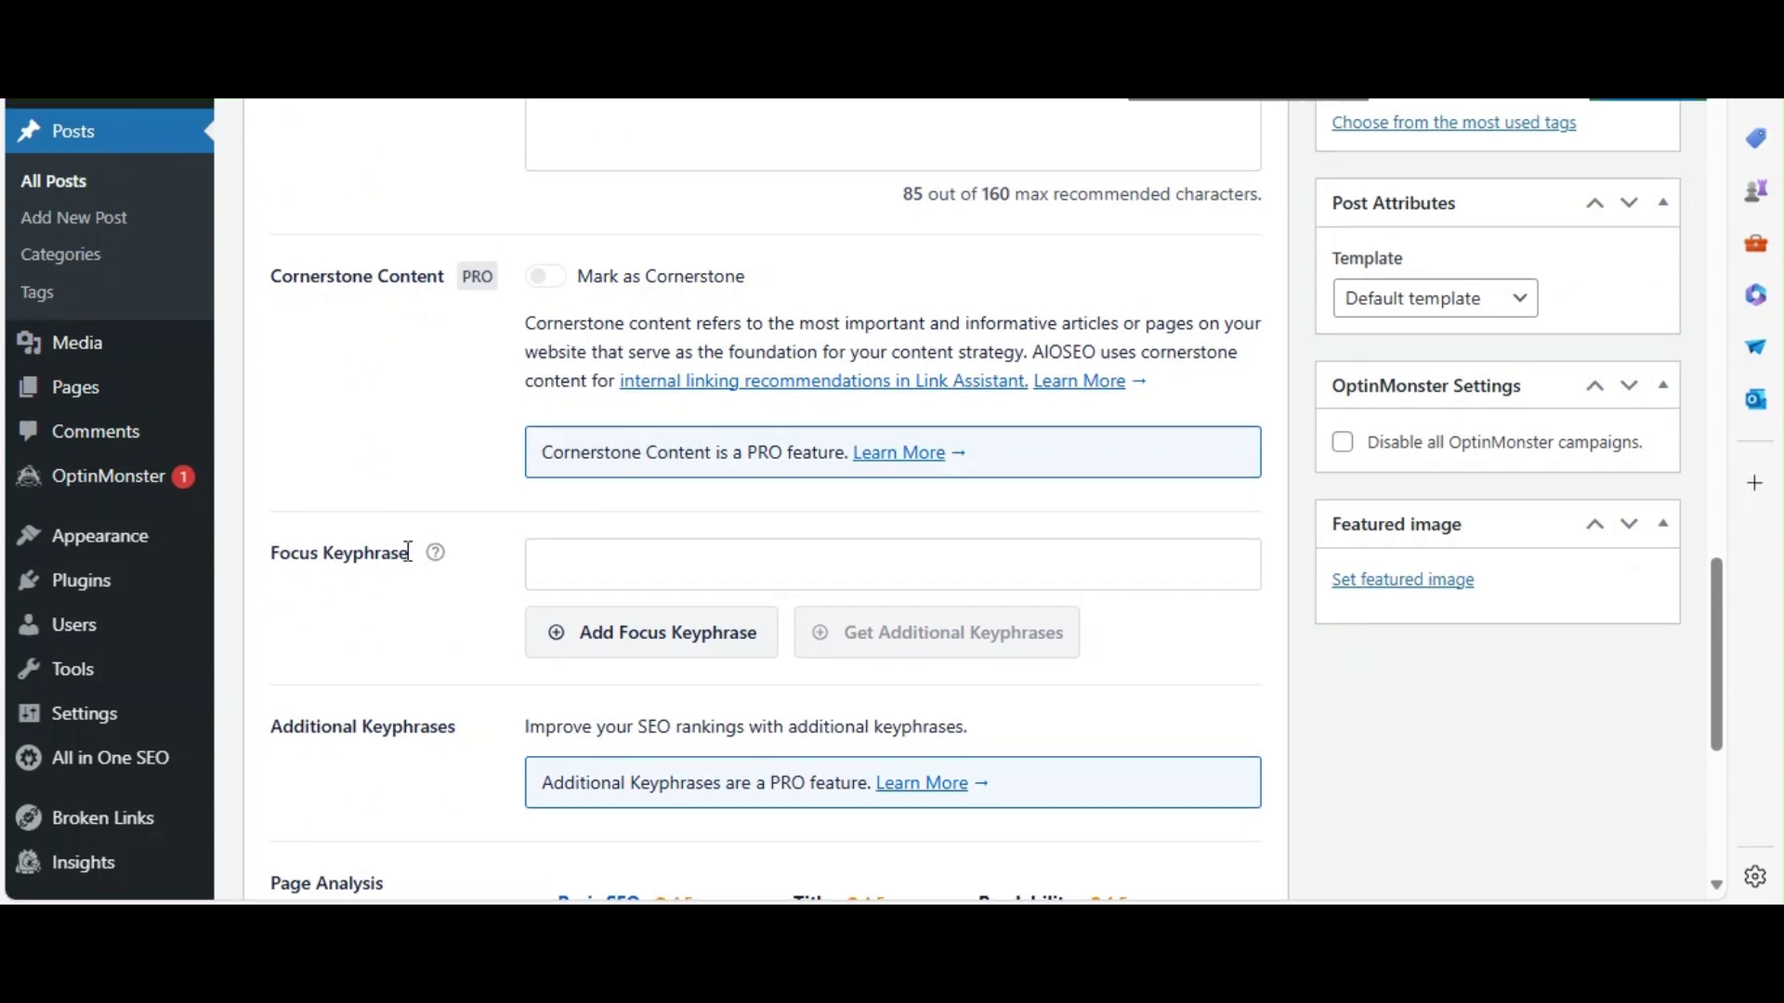
left_click(604, 552)
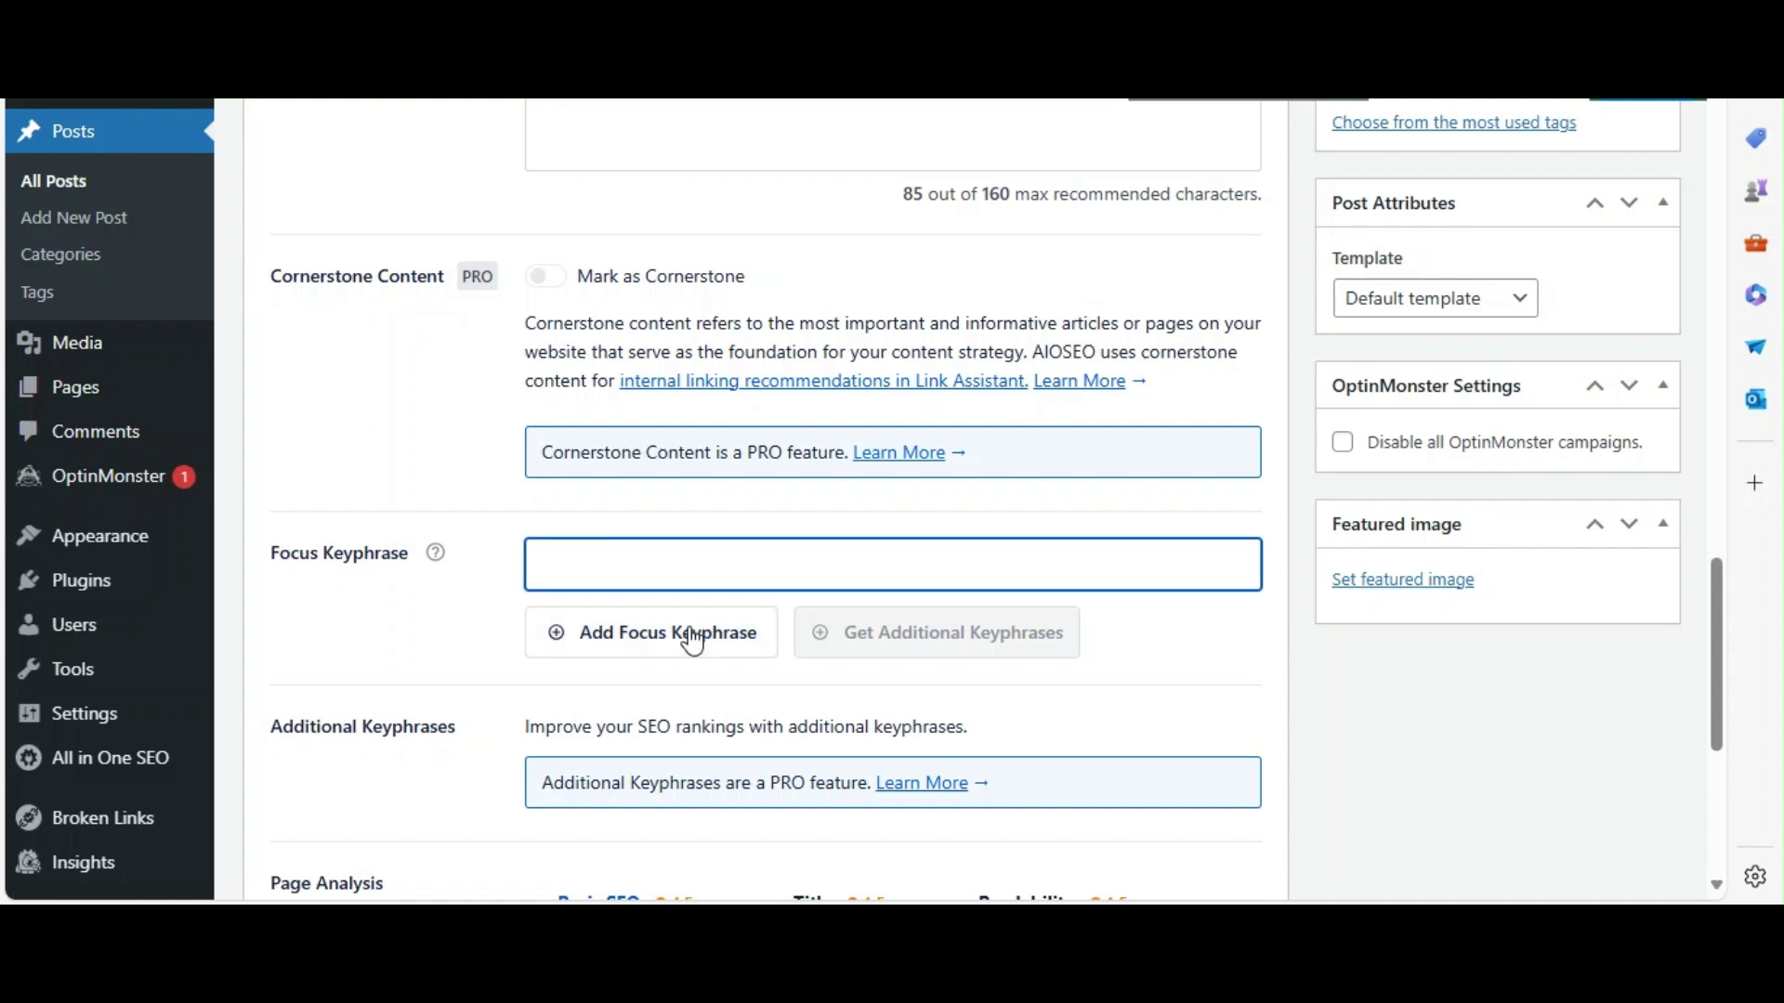
left_click_drag(414, 555, 263, 572)
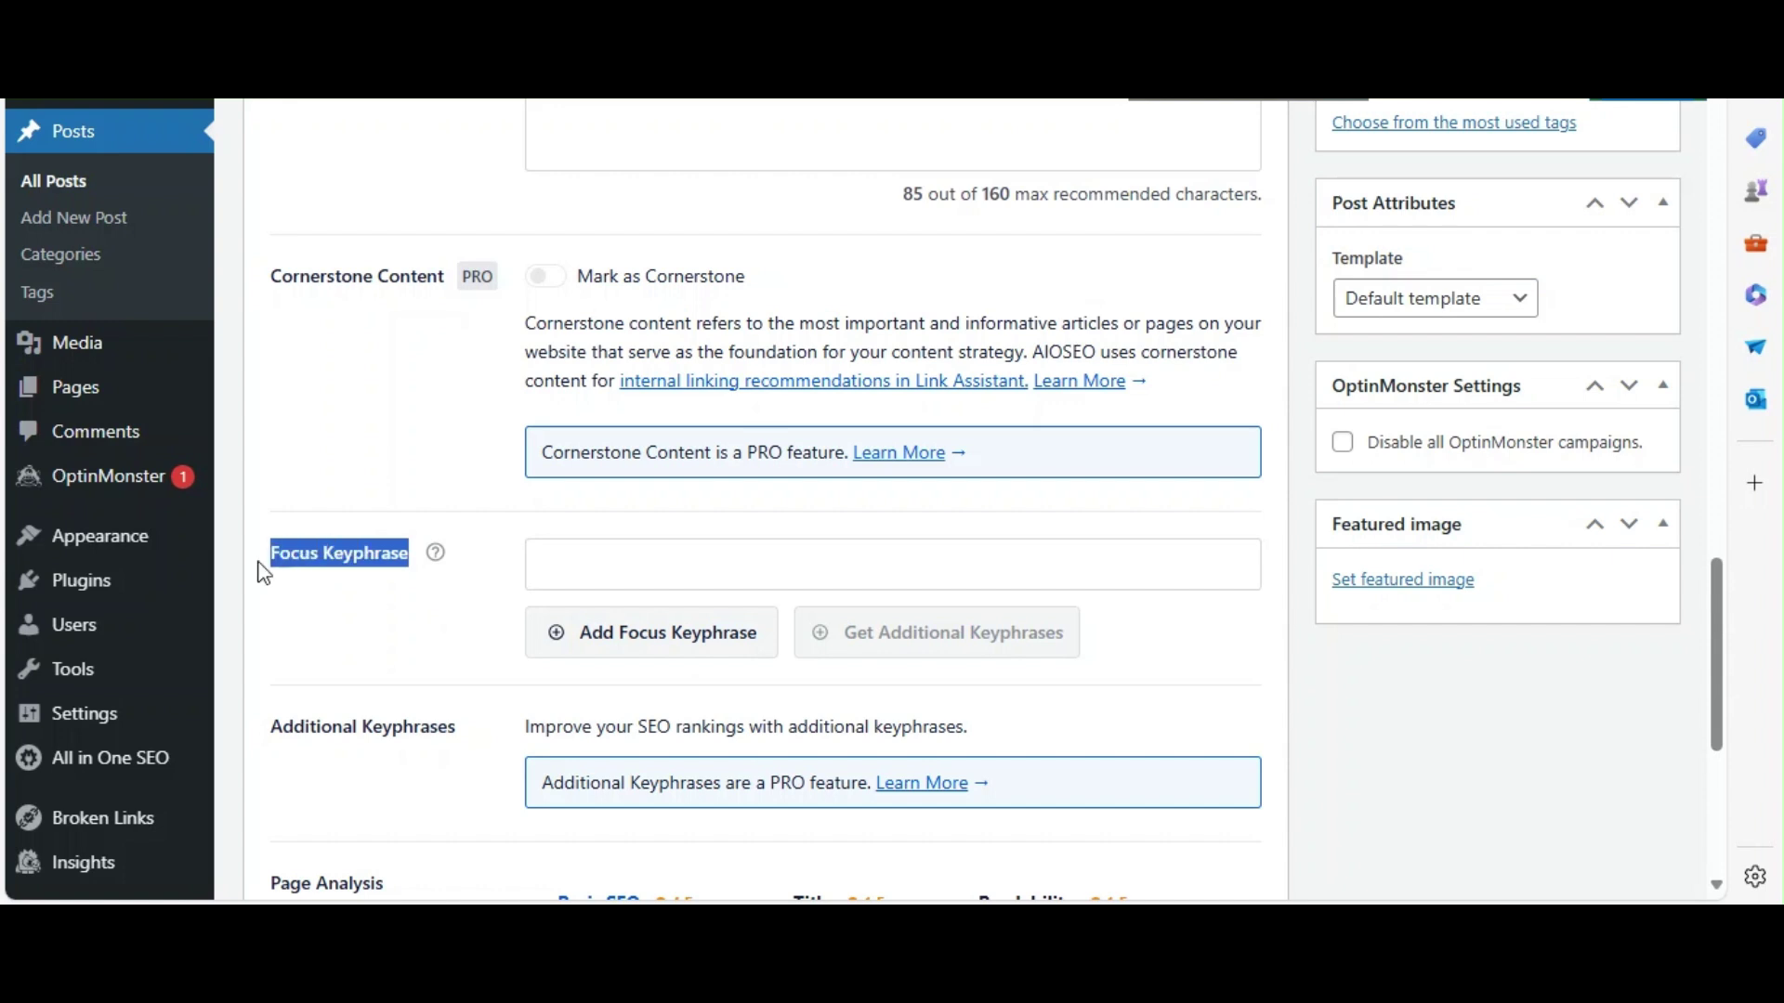
left_click(330, 596)
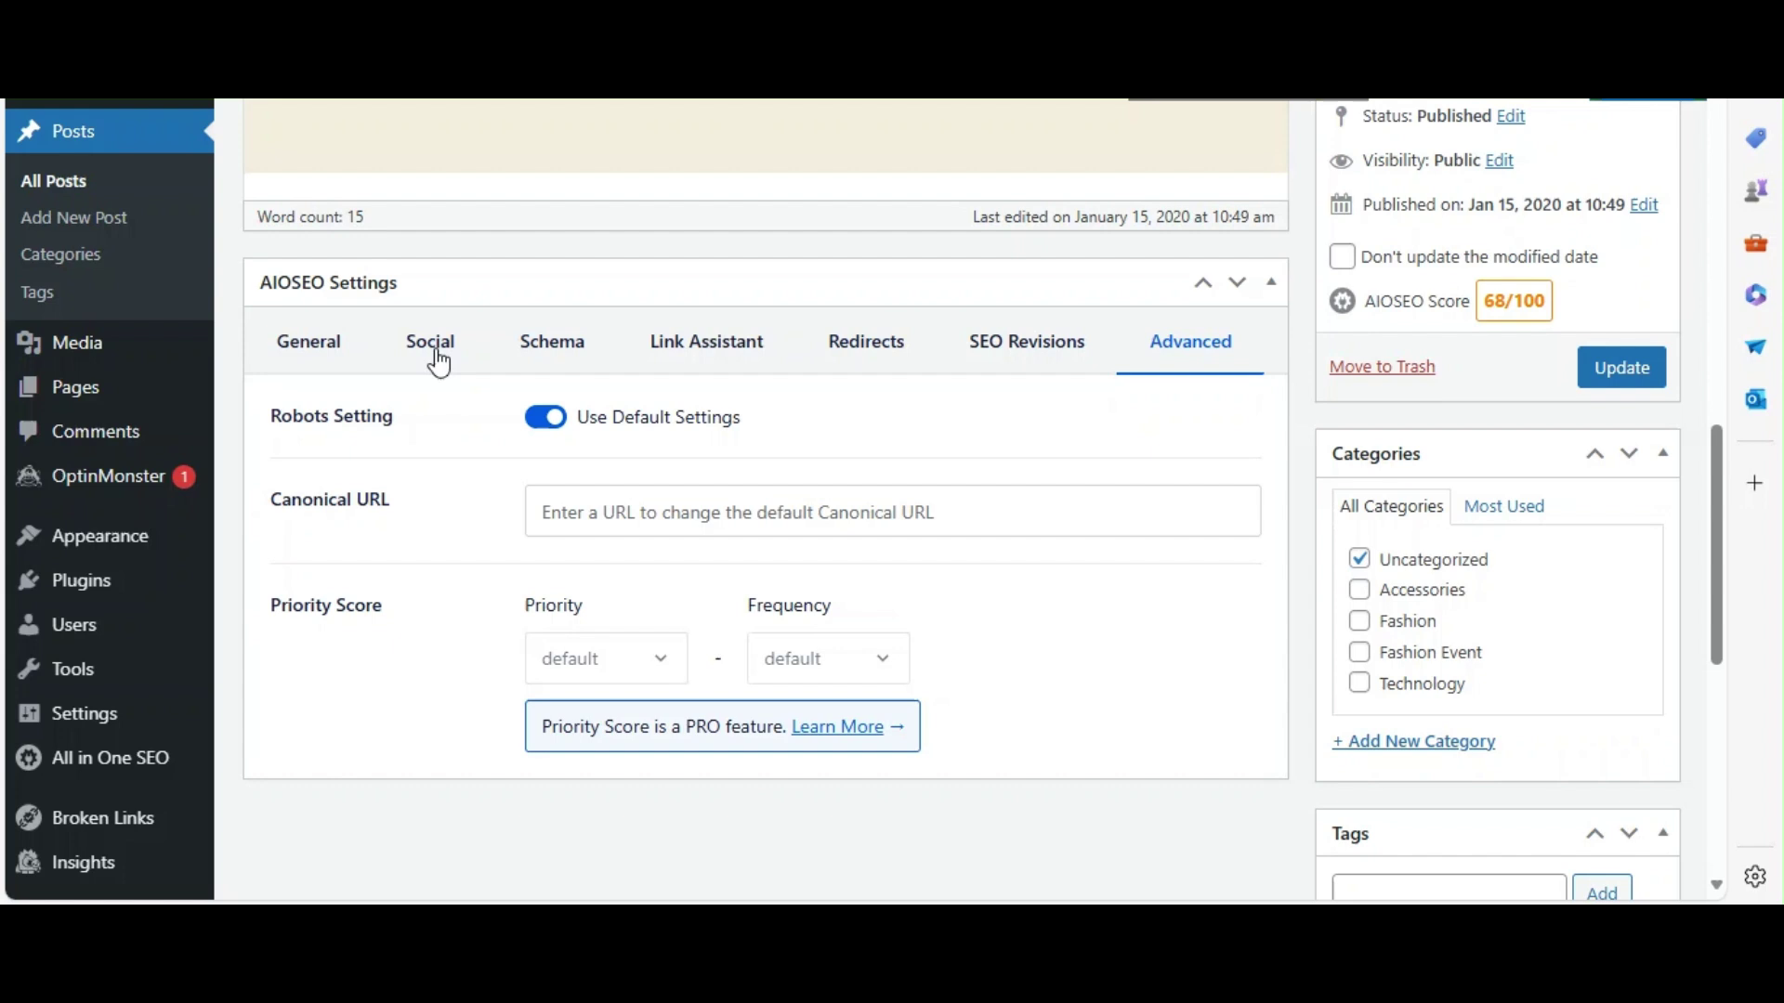
left_click(551, 341)
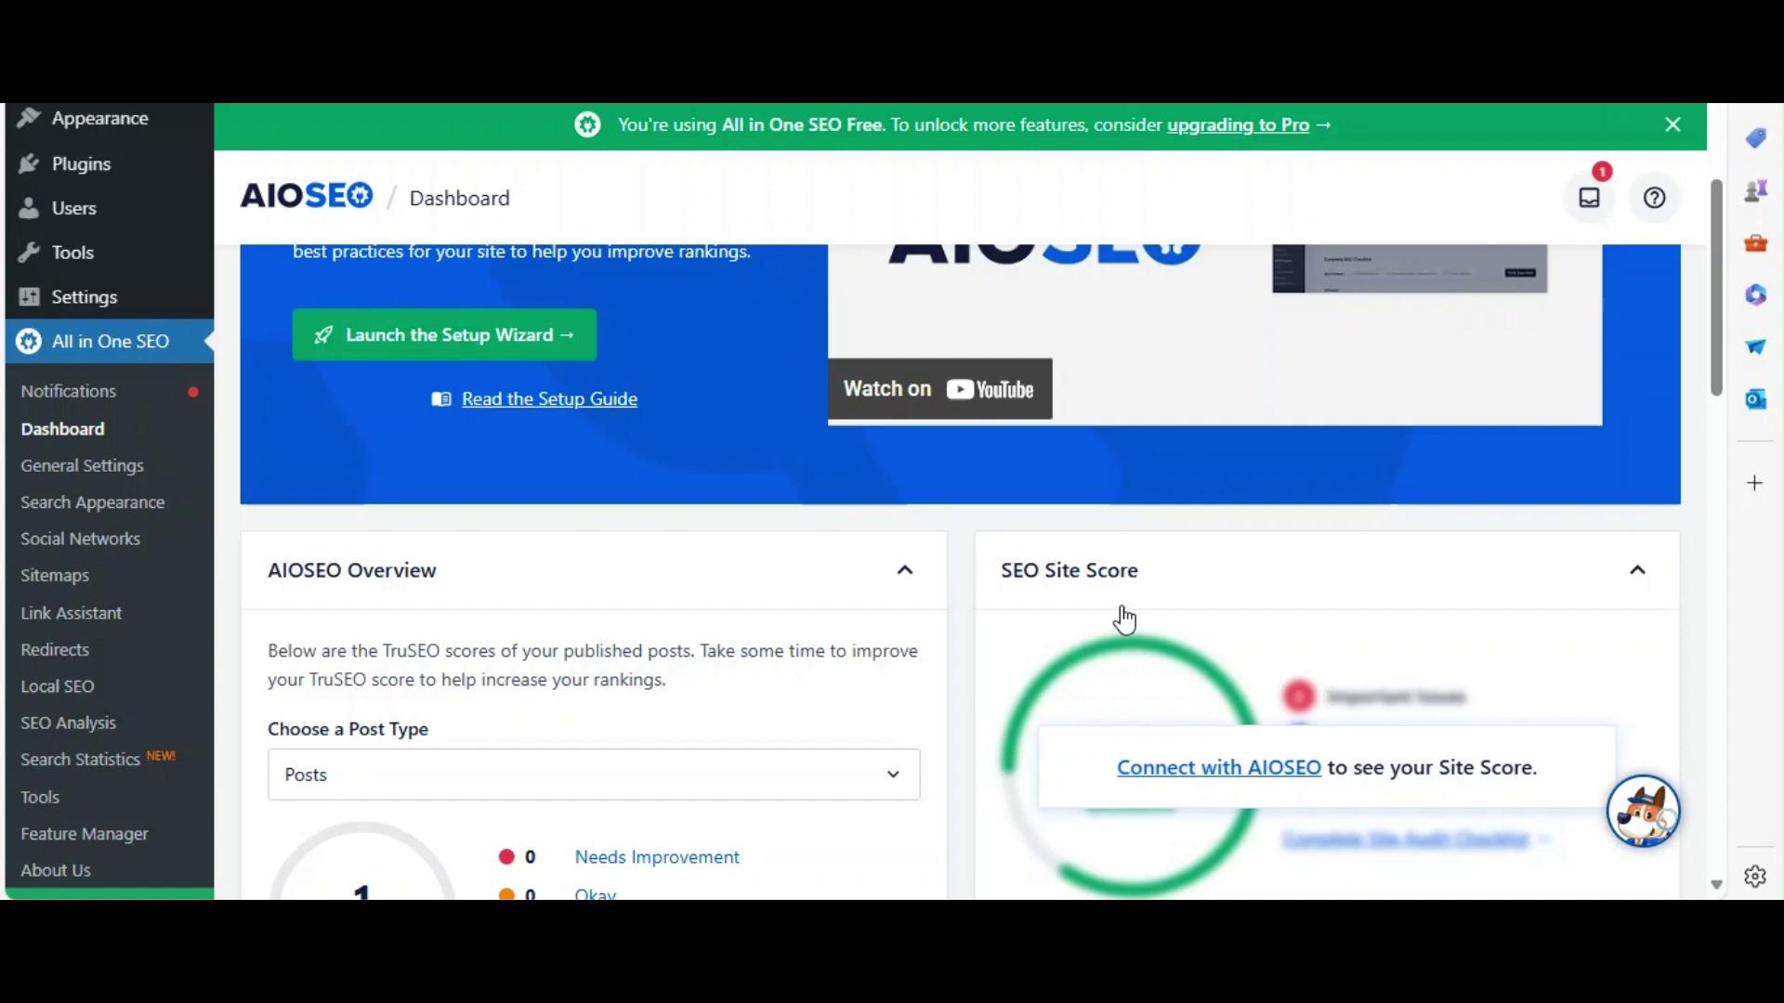
- Open AIOSEO's Local SEO page and read which plans the feature requires
left_click(100, 732)
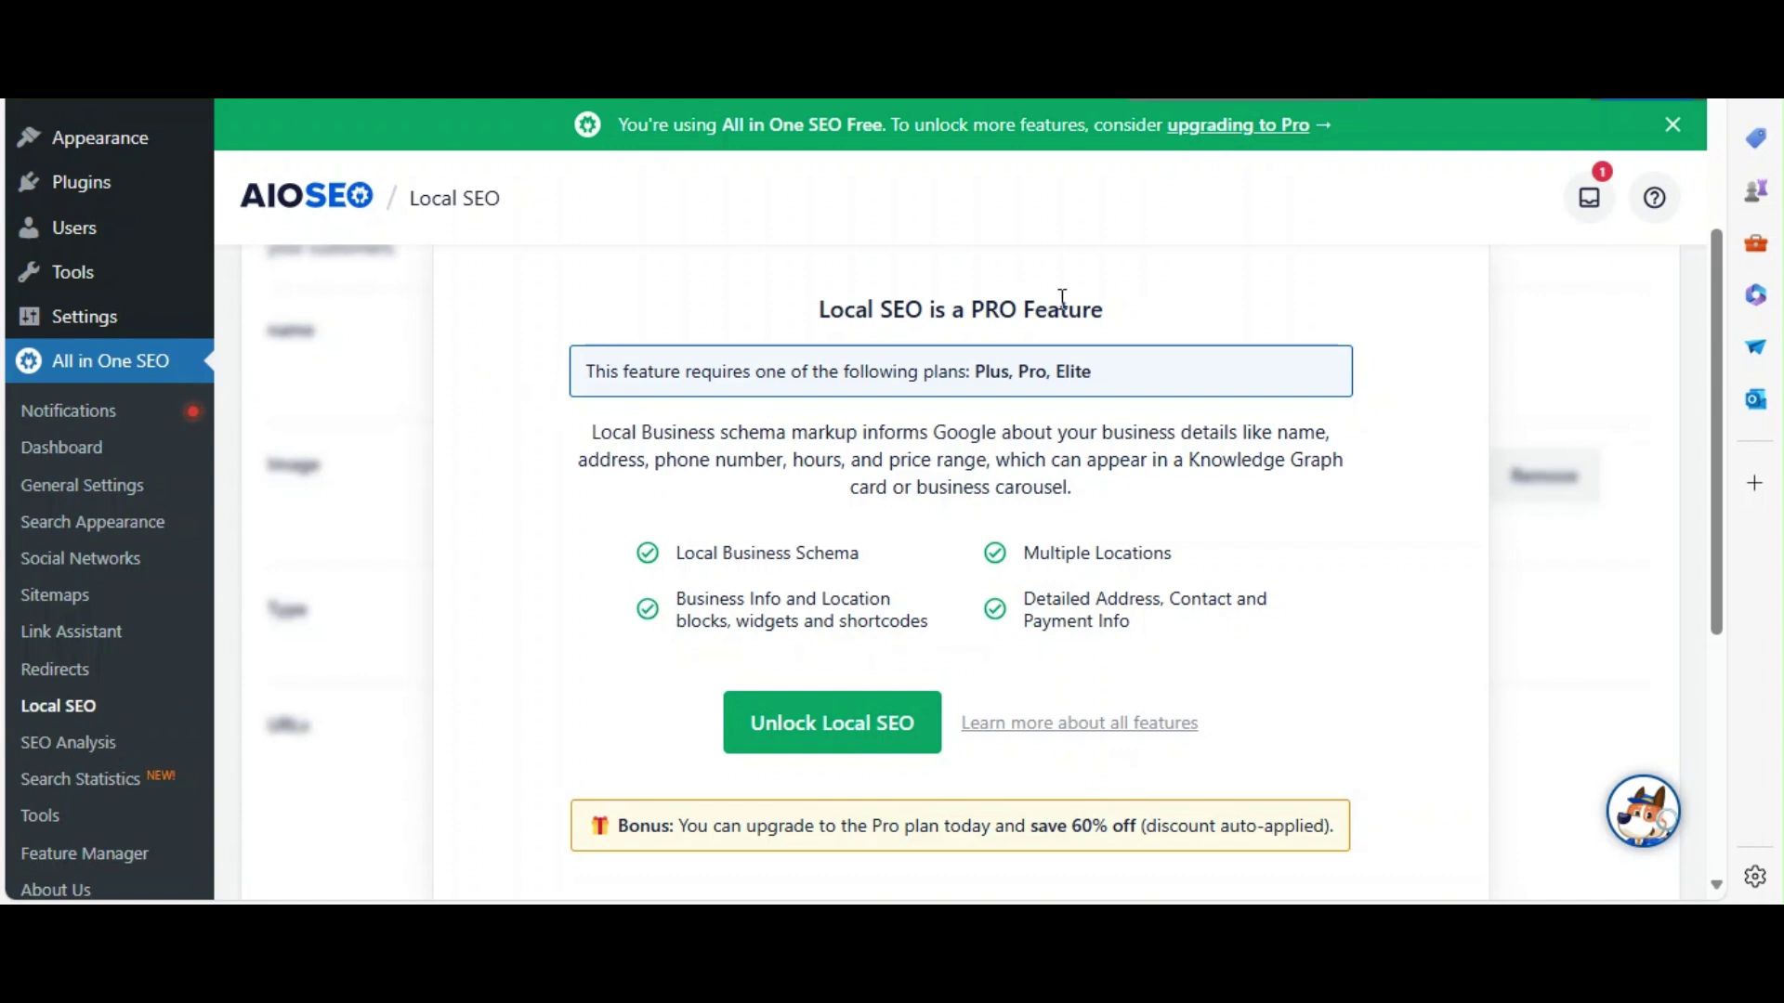
left_click_drag(1105, 310, 825, 339)
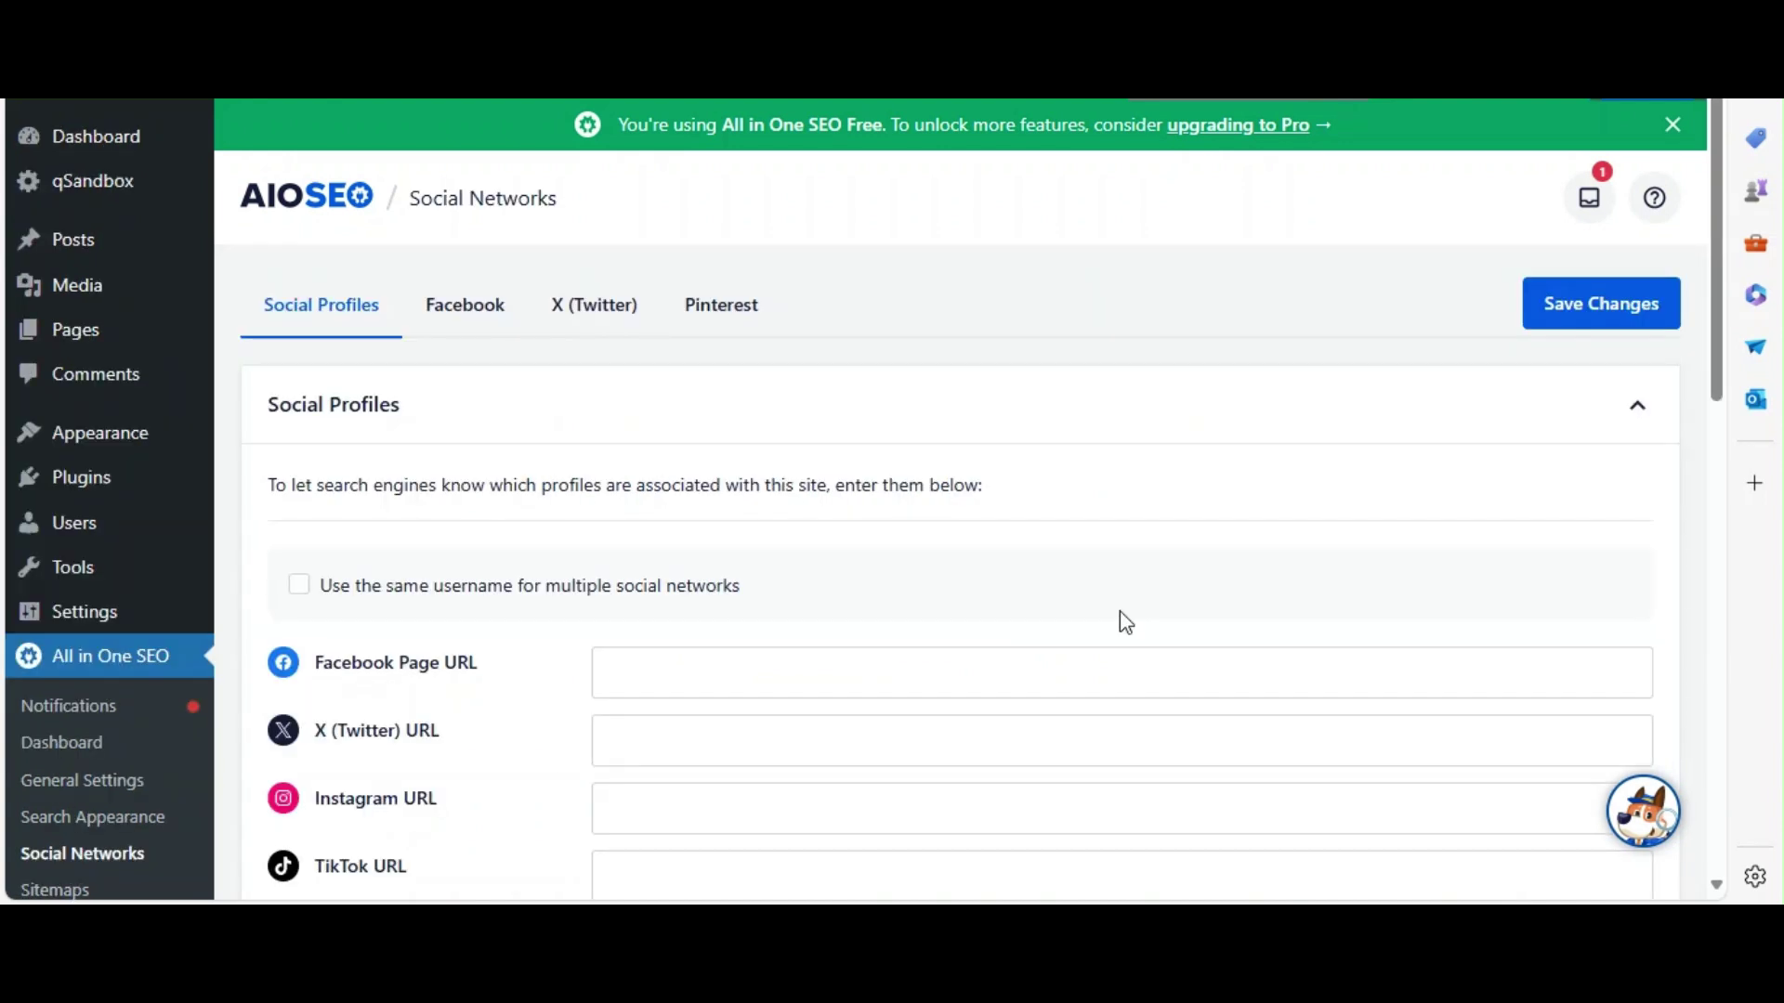
- Examine the Facebook, X (Twitter) and Pinterest settings under Social Networks and return to the Social Profiles
left_click_drag(585, 201, 409, 198)
left_click(810, 203)
left_click(467, 325)
left_click(635, 320)
left_click(723, 327)
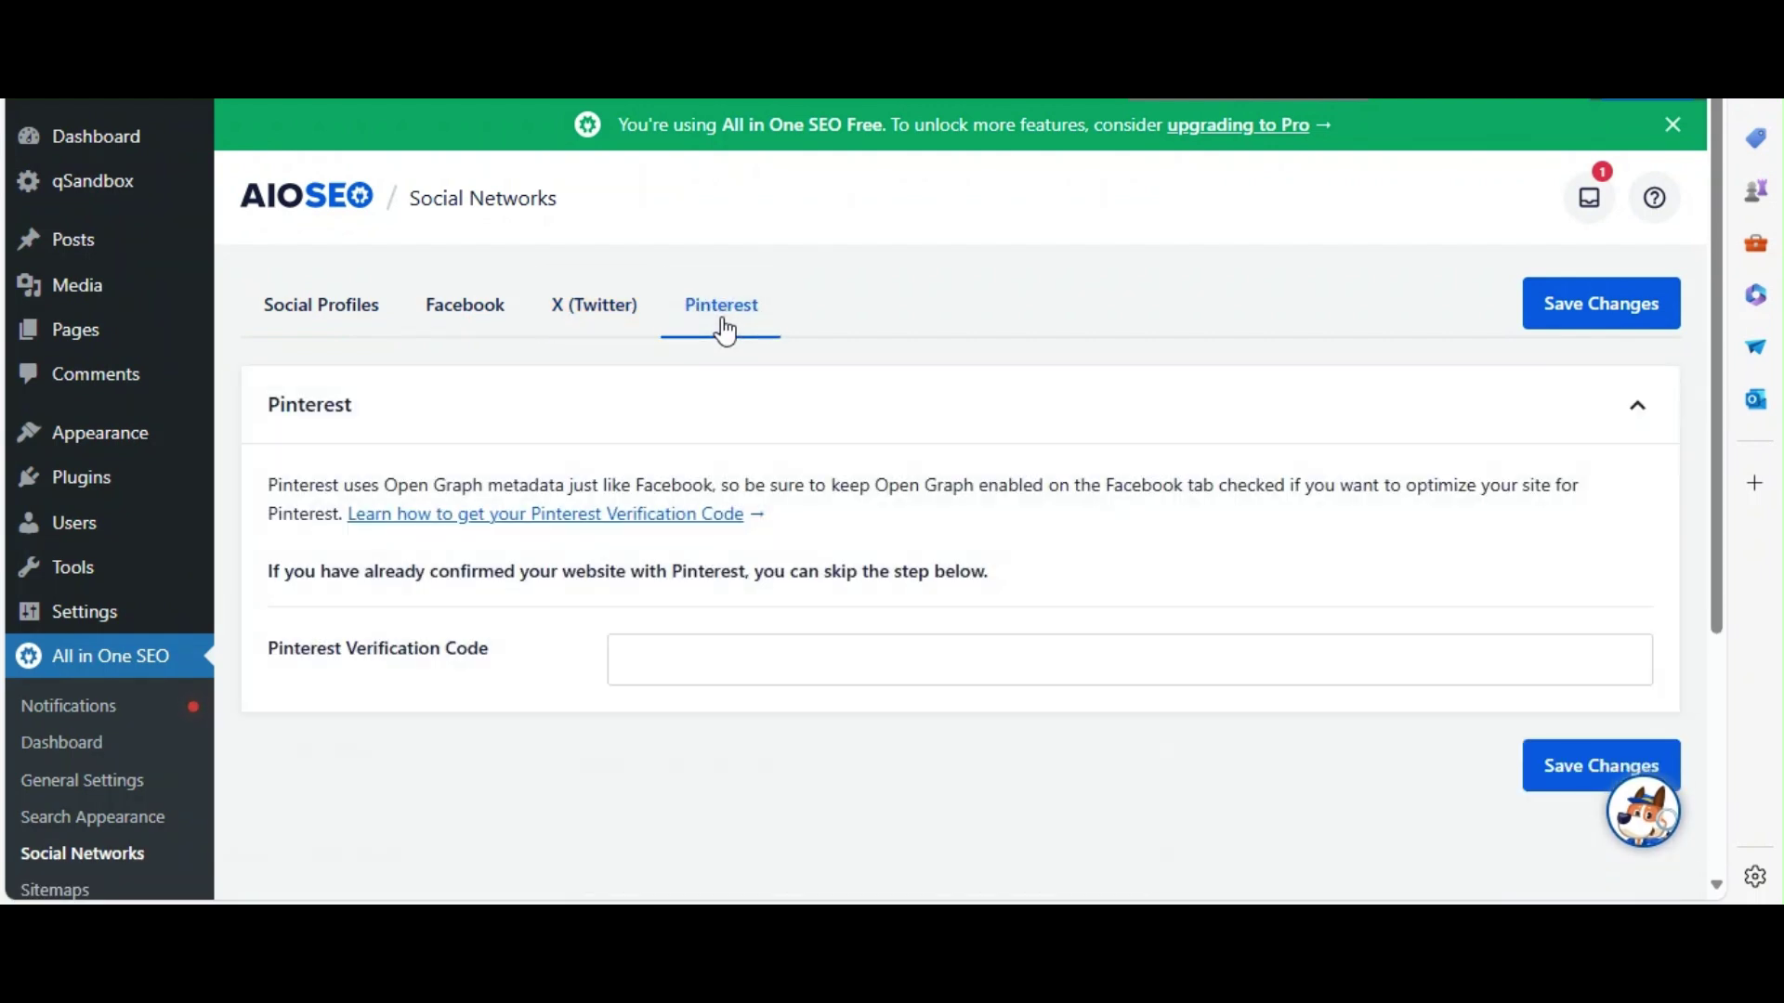
left_click(345, 319)
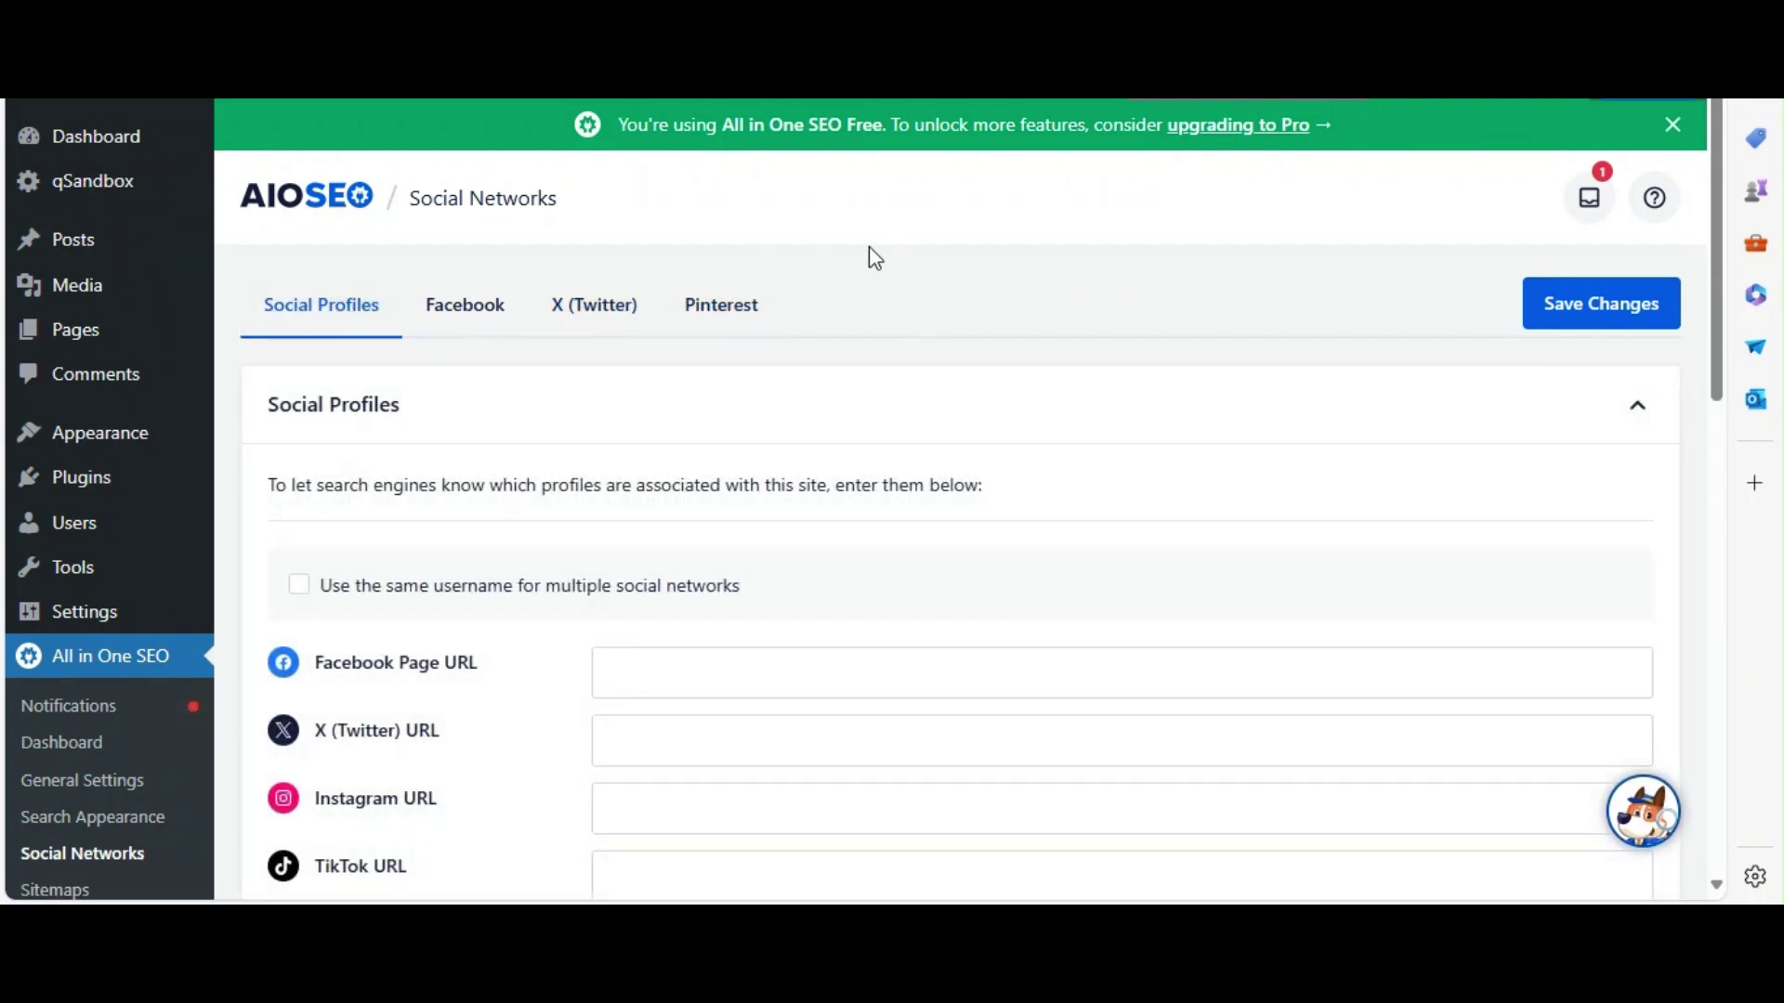
left_click_drag(581, 215, 415, 214)
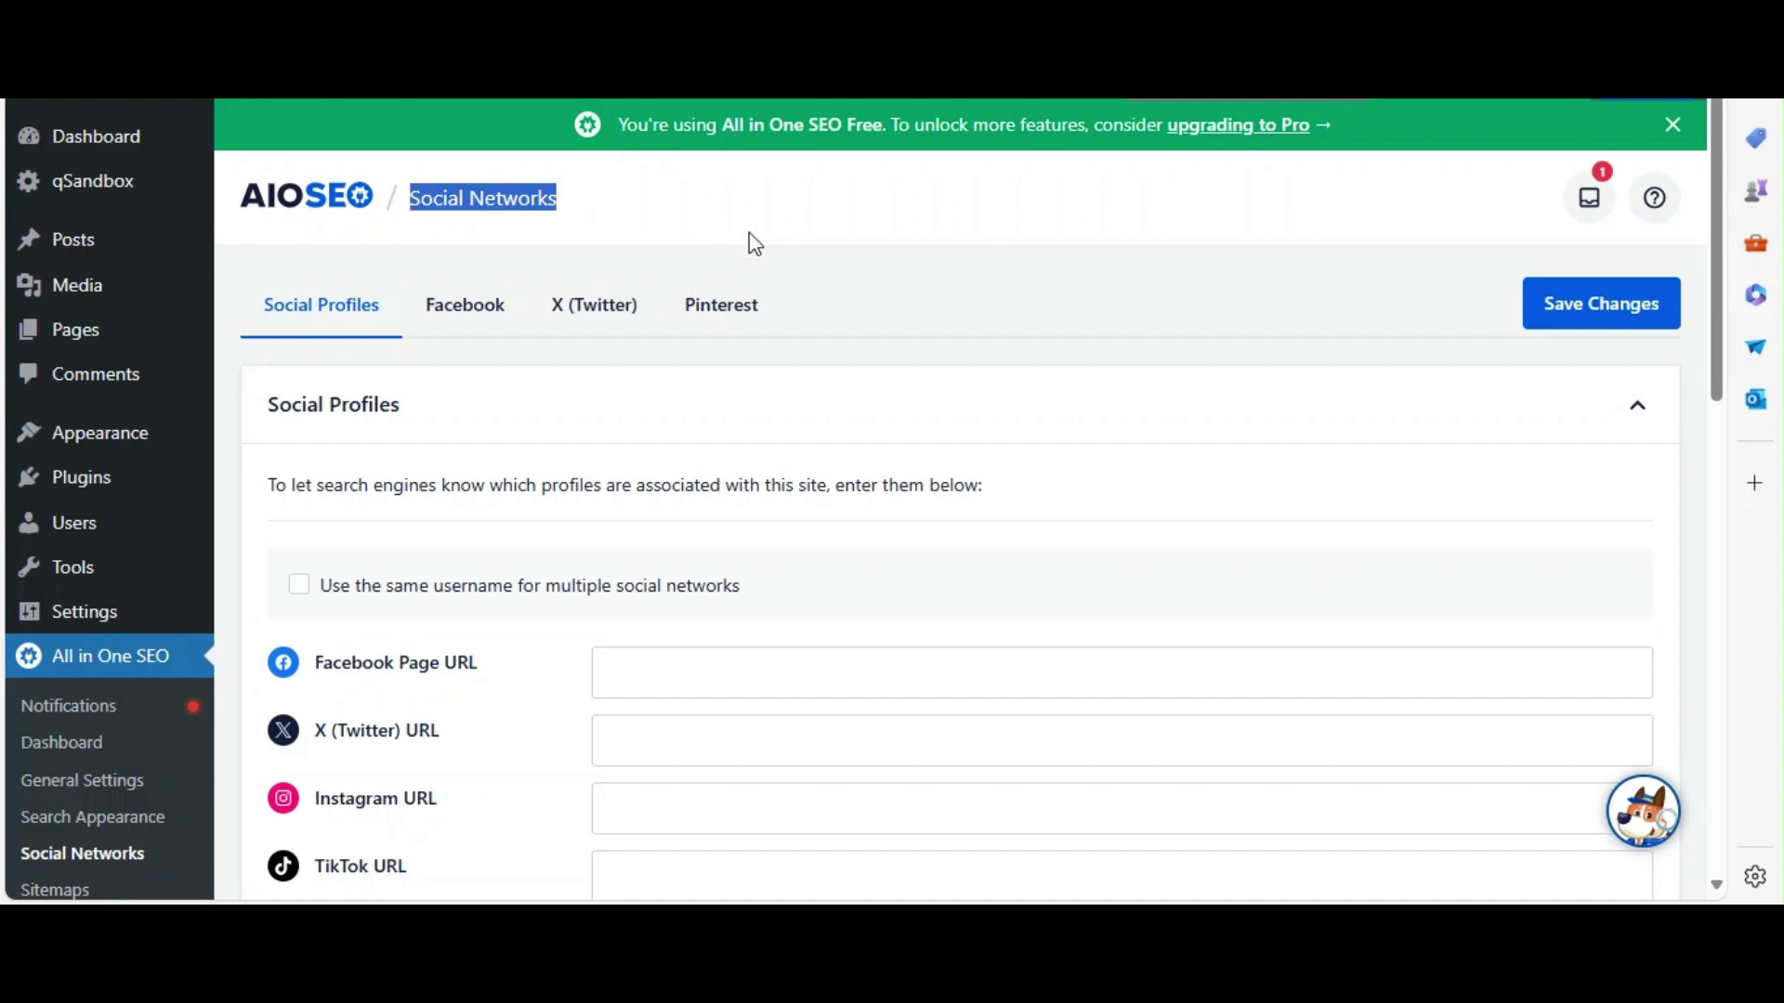